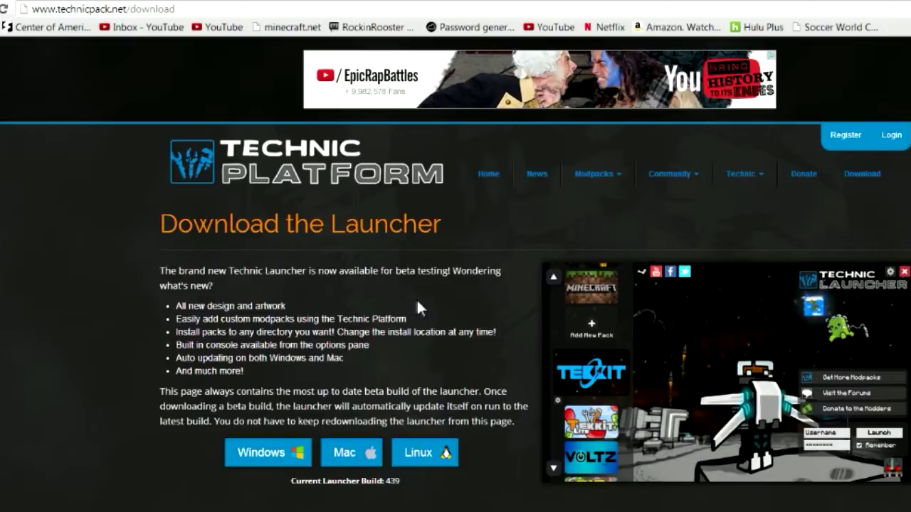
Step: Load the technicpack.net home page in the browser
scroll(373, 261, down, 2)
scroll(373, 262, up, 2)
click(89, 10)
click(150, 10)
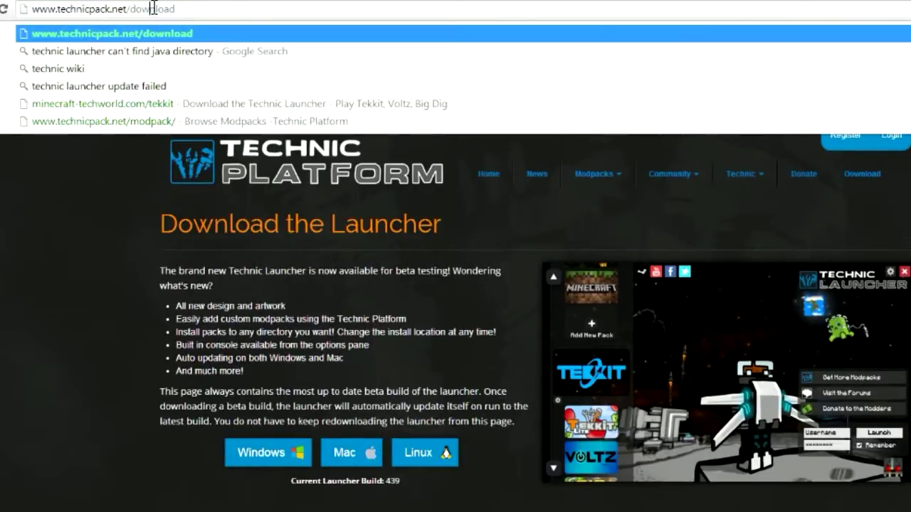
click(235, 151)
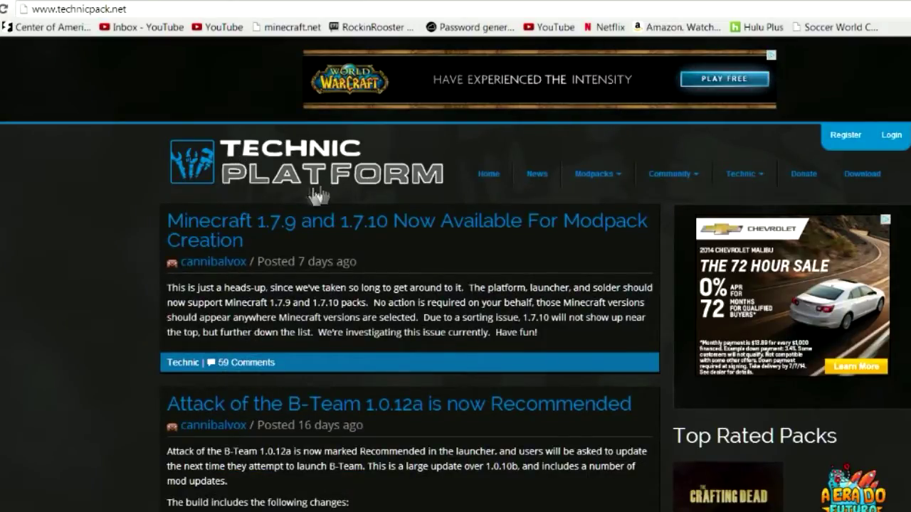
Step: Open Modpacks > Browse Modpacks, then go to the launcher download page
click(595, 183)
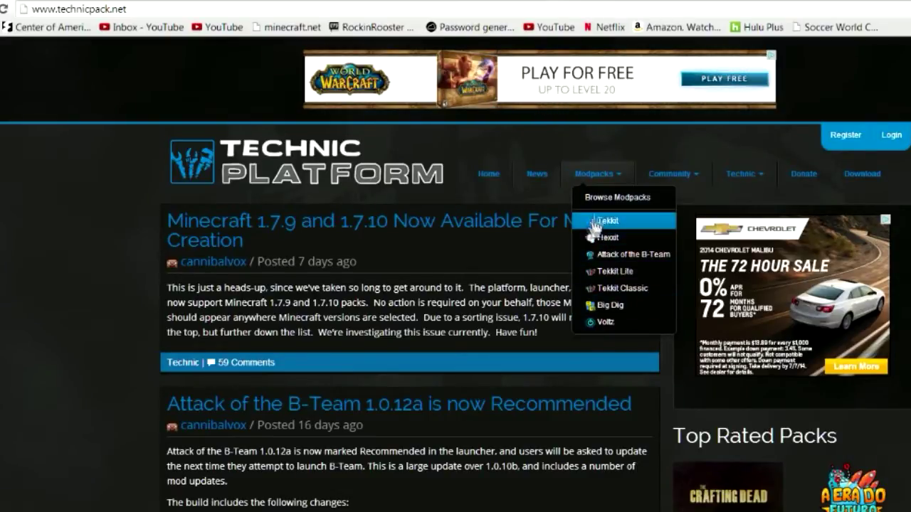
click(605, 205)
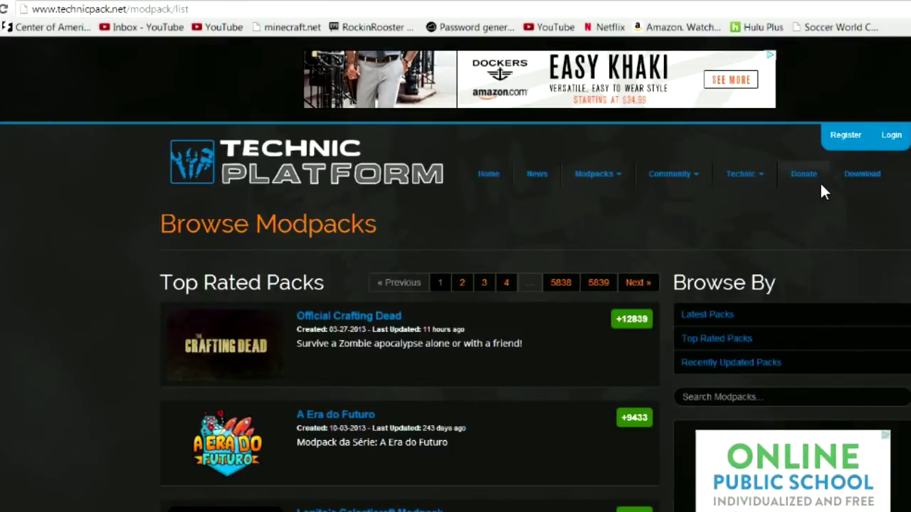
click(864, 178)
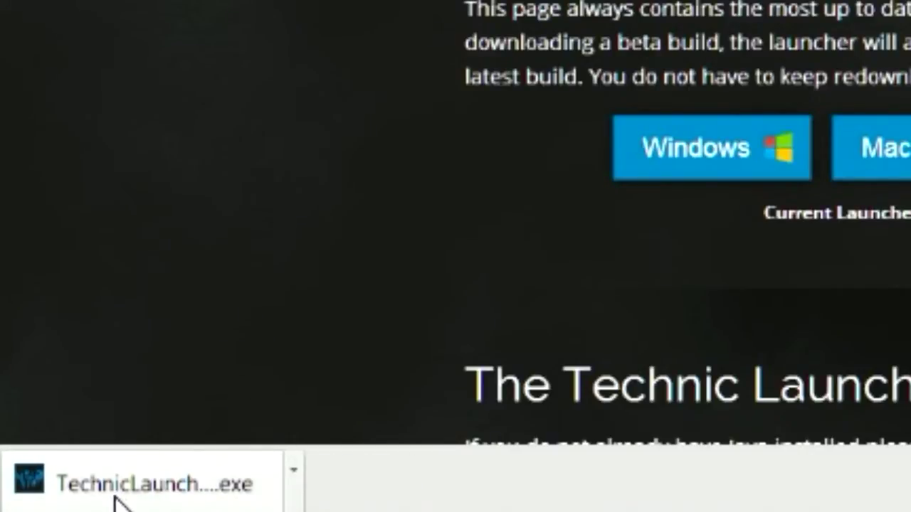
Step: Run the downloaded TechnicLauncher.exe and approve its unverified-publisher security warning
click(173, 492)
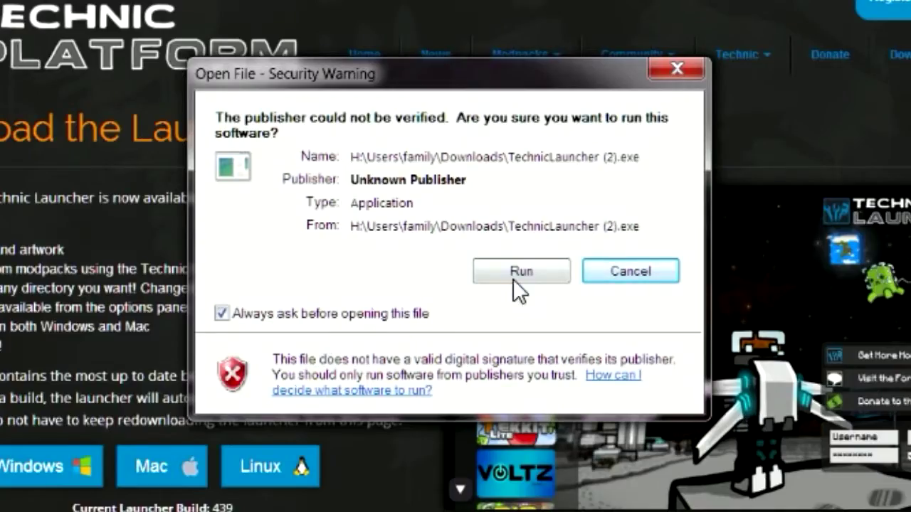
click(515, 272)
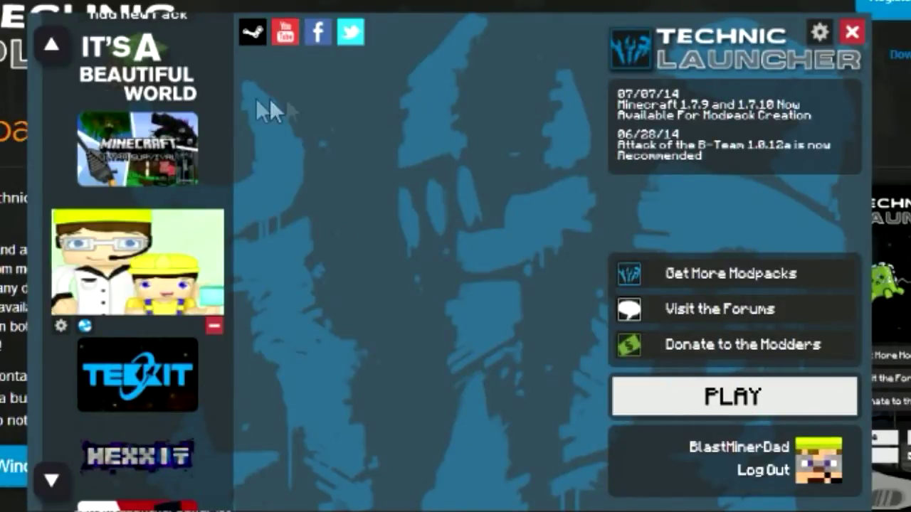
Step: Log out of the launcher, sign back in with the saved account, then choose Add New Pack
click(781, 471)
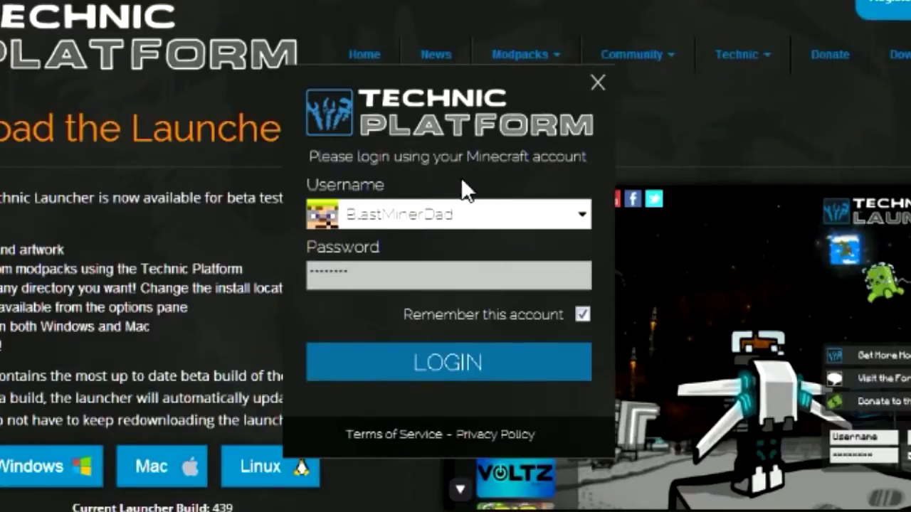
click(437, 364)
scroll(116, 202, up, 2)
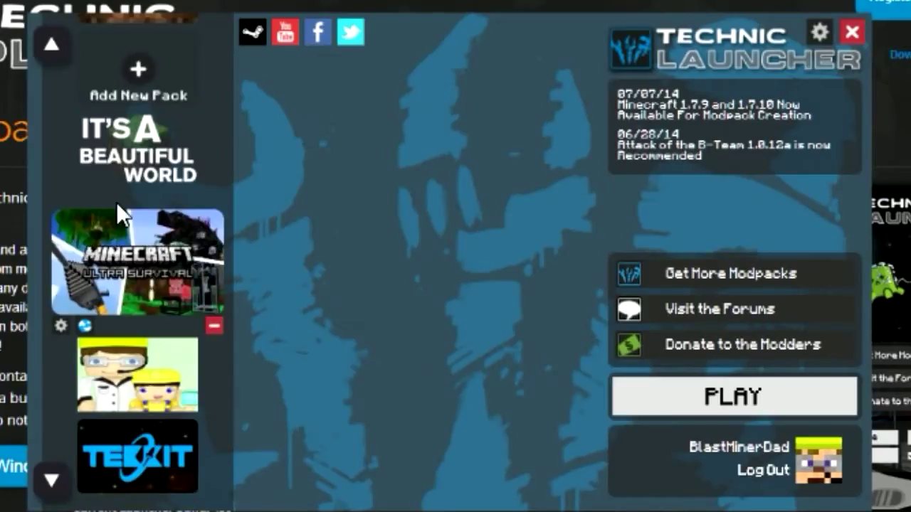
scroll(116, 202, down, 1)
scroll(116, 201, up, 3)
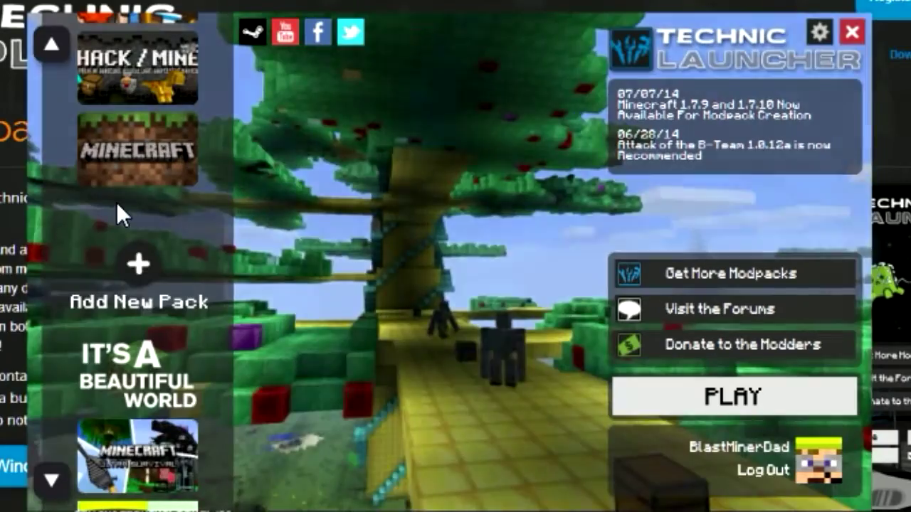
scroll(116, 201, down, 5)
scroll(130, 270, up, 3)
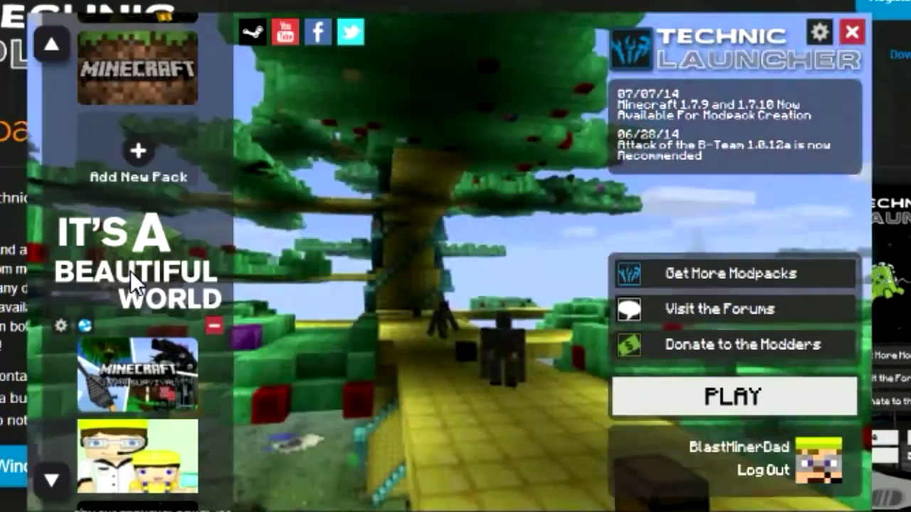
scroll(168, 228, up, 1)
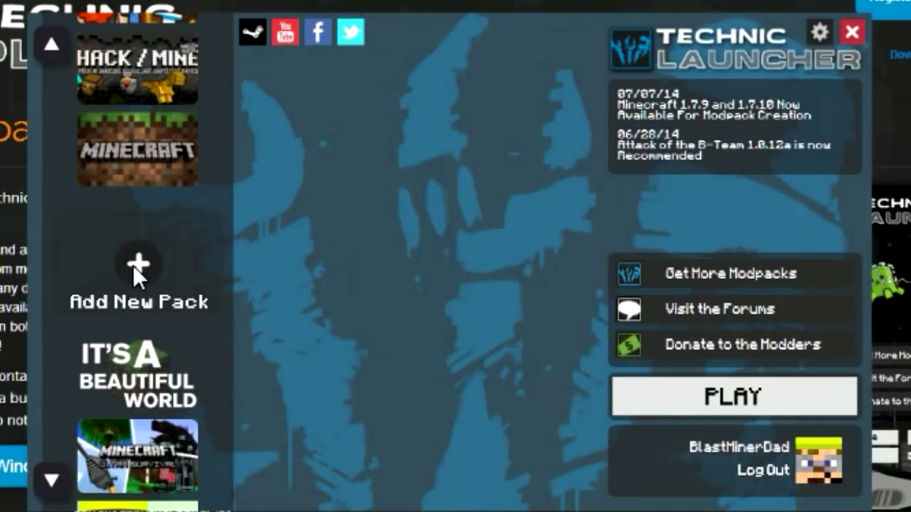
click(136, 262)
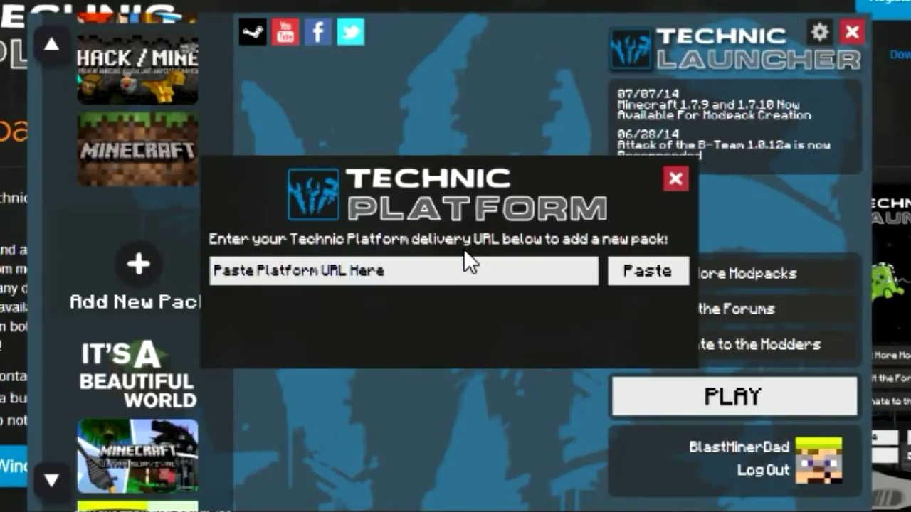
Step: Focus the platform URL field in the add-pack prompt and bring the browser forward
click(387, 271)
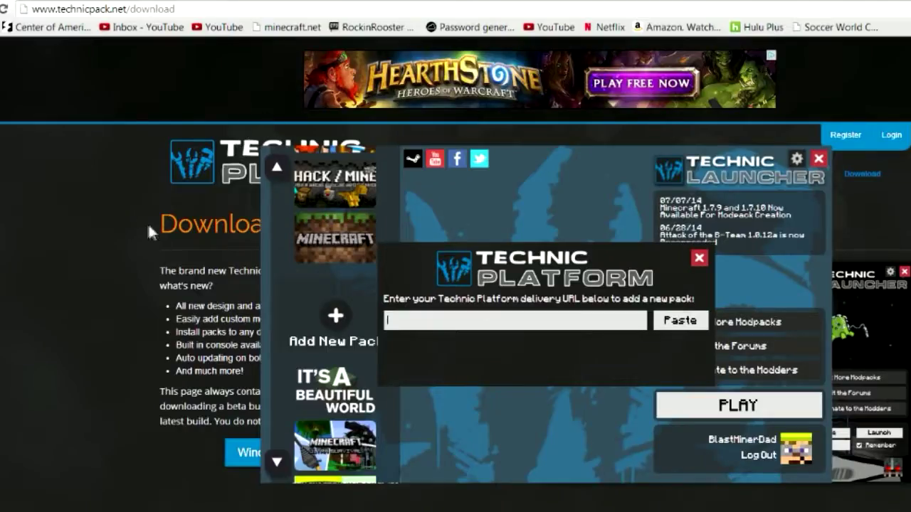
click(136, 216)
mouse_move(598, 184)
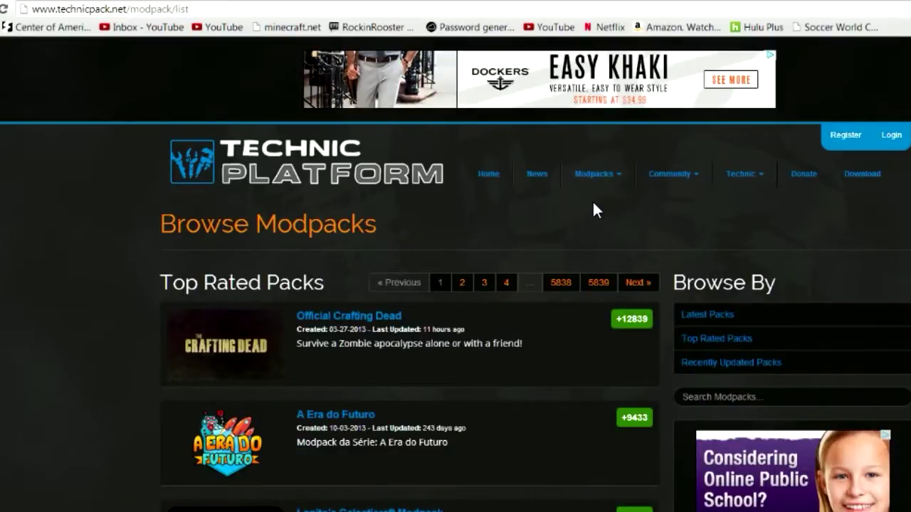
Step: Open the PixelSpark - Pixelmon modpack page from the Browse Modpacks listing
scroll(541, 207, down, 2)
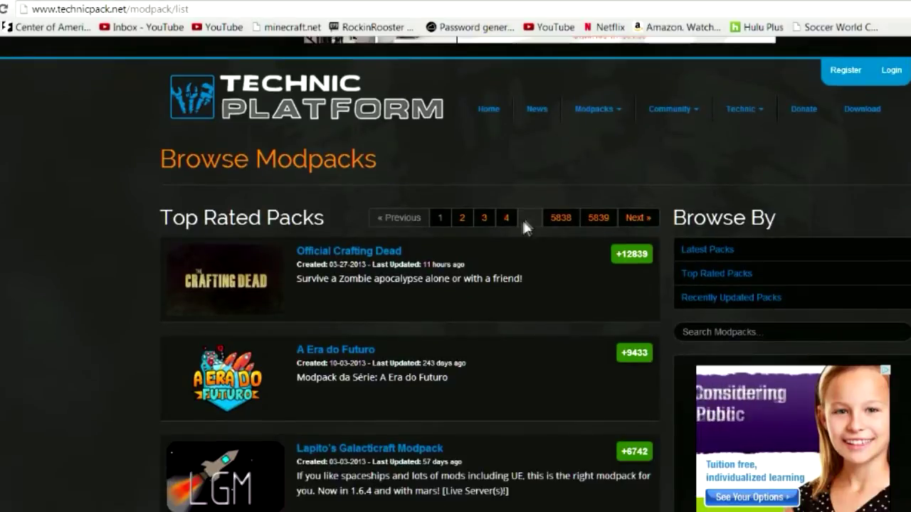
scroll(495, 280, down, 1)
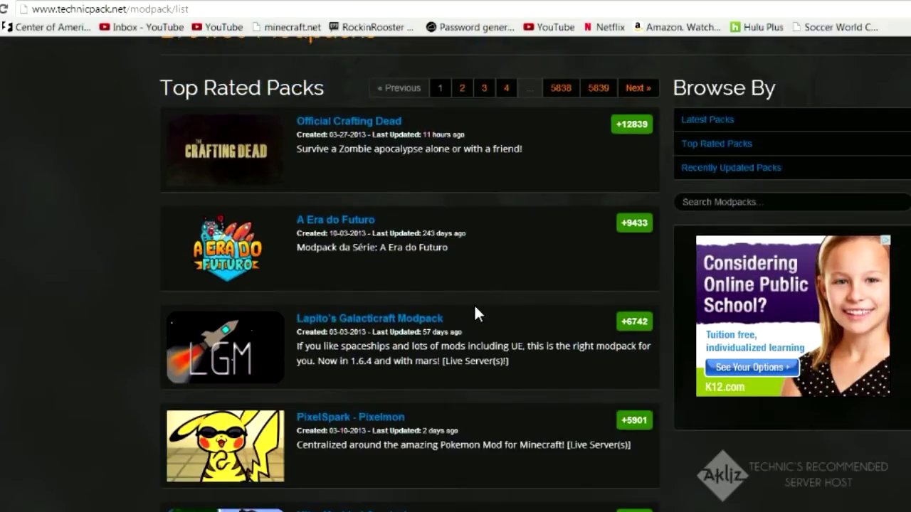
scroll(475, 310, down, 1)
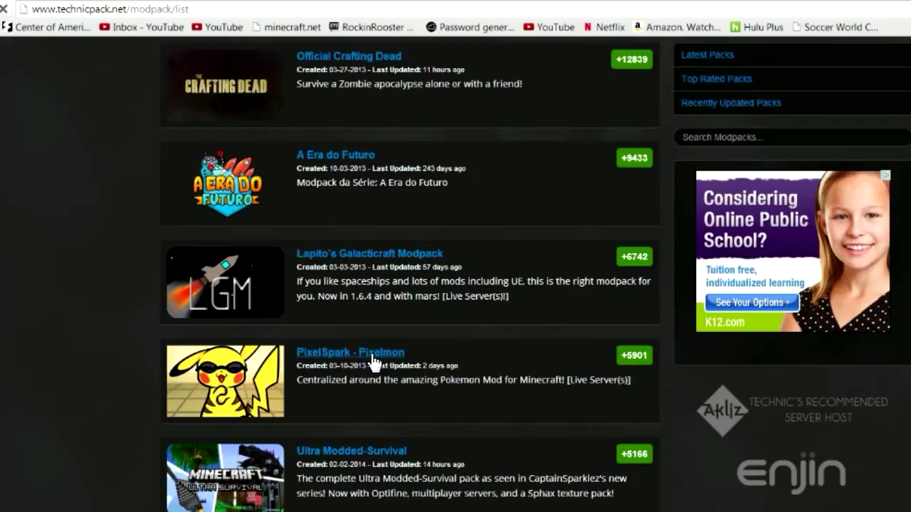
click(373, 360)
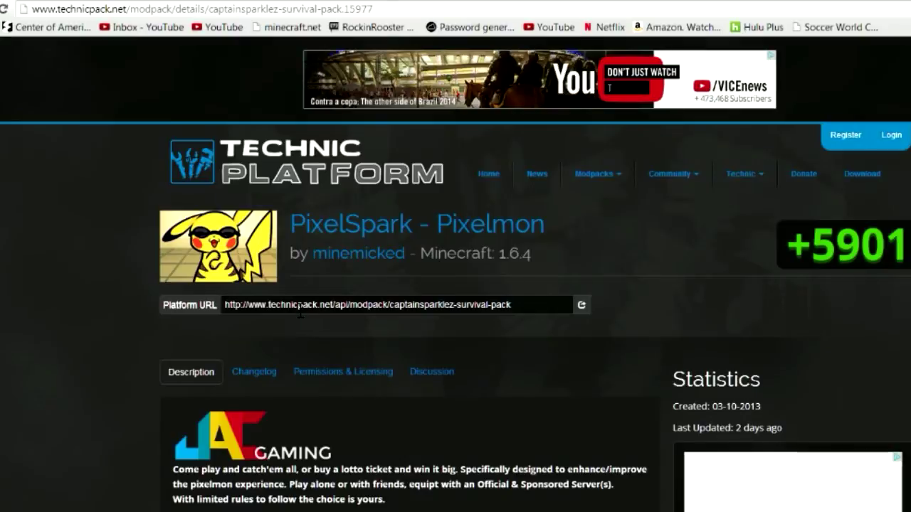
Step: Copy the PixelSpark - Pixelmon platform URL and paste it into the launcher's add-pack prompt
click(300, 306)
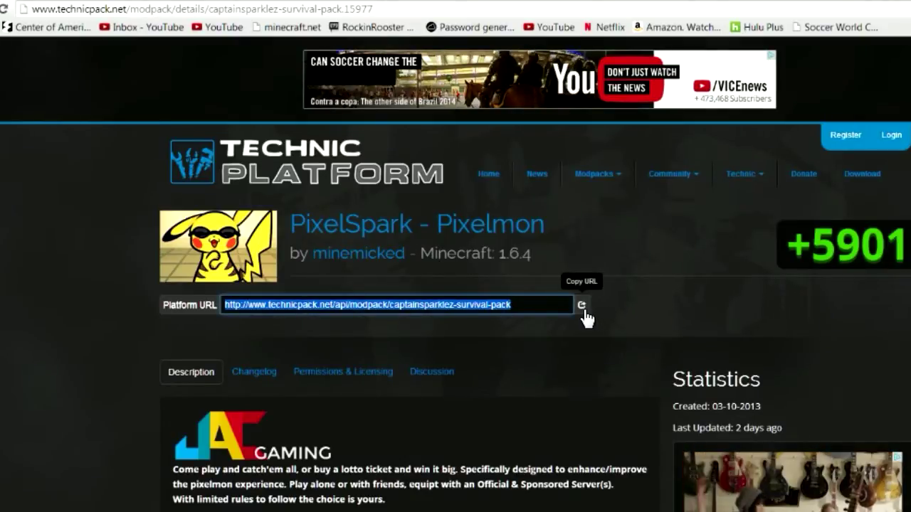
right_click(520, 309)
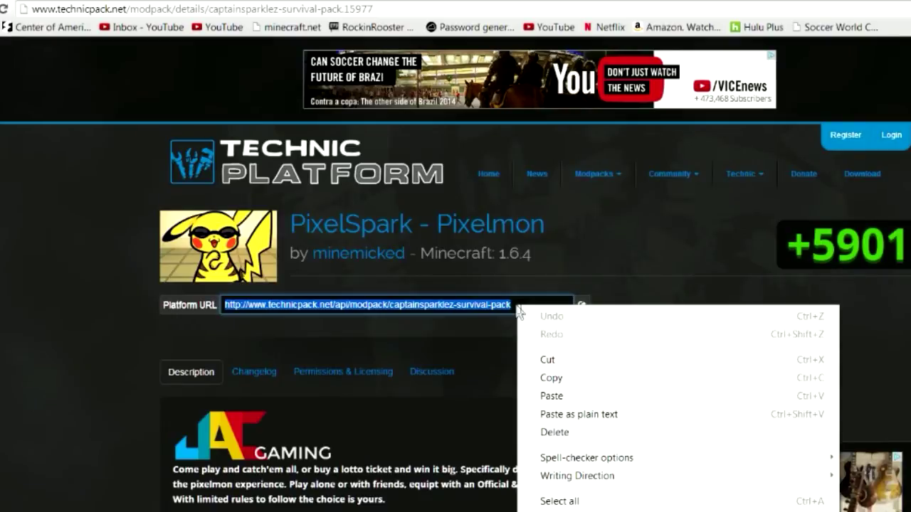
key(Escape)
click(582, 307)
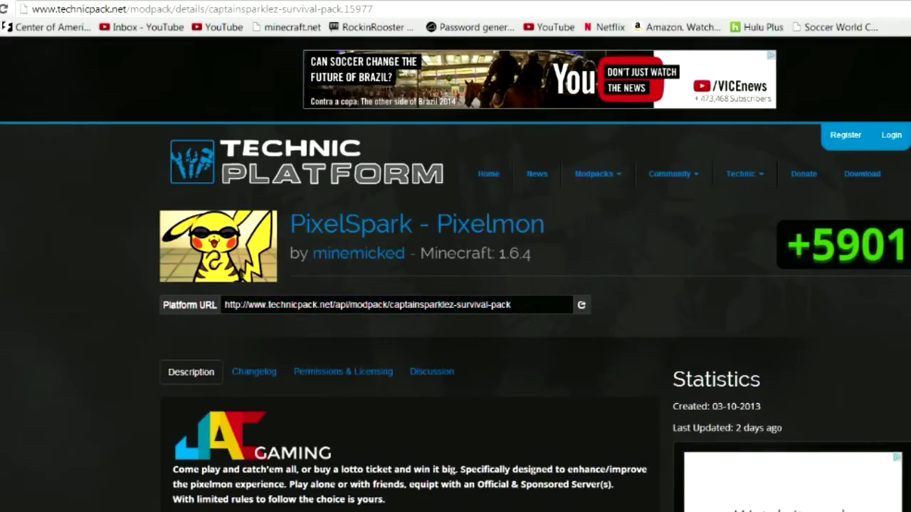
key(alt+Tab)
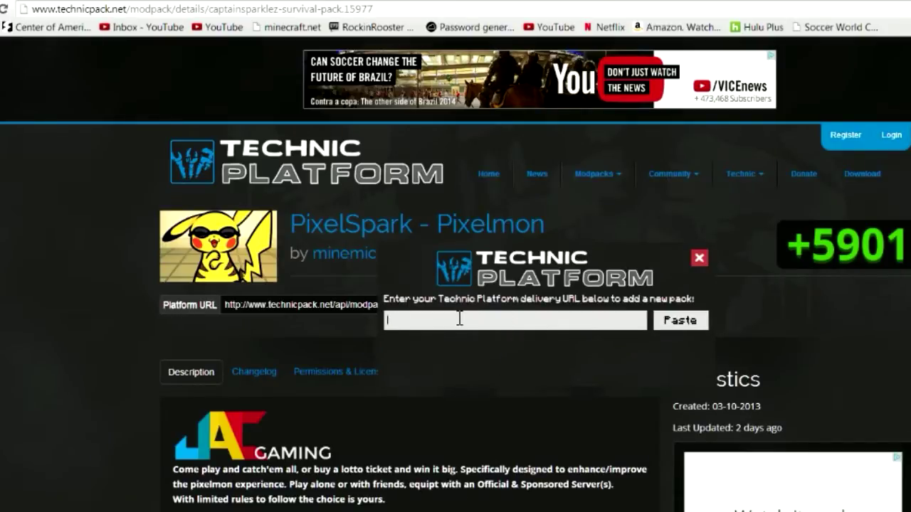
click(662, 320)
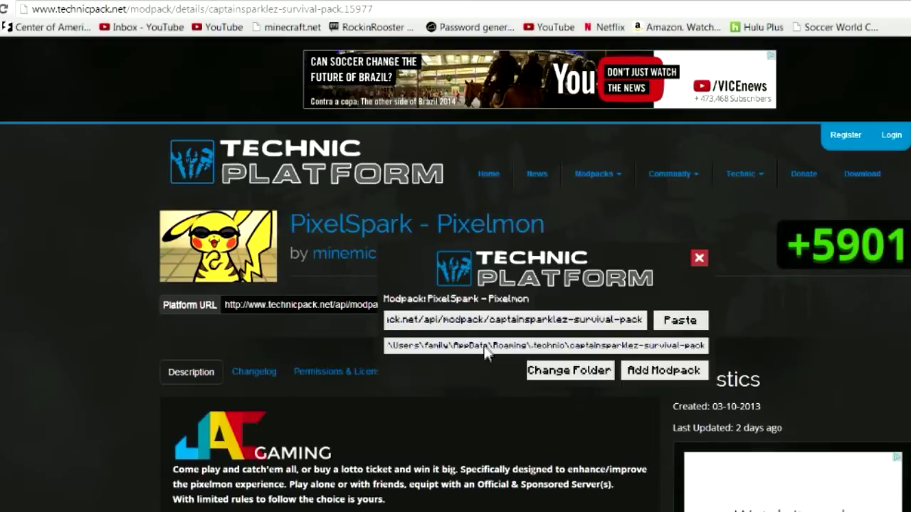
Step: Add the PixelSpark - Pixelmon pack, select it in the pack list, and press PLAY
click(666, 373)
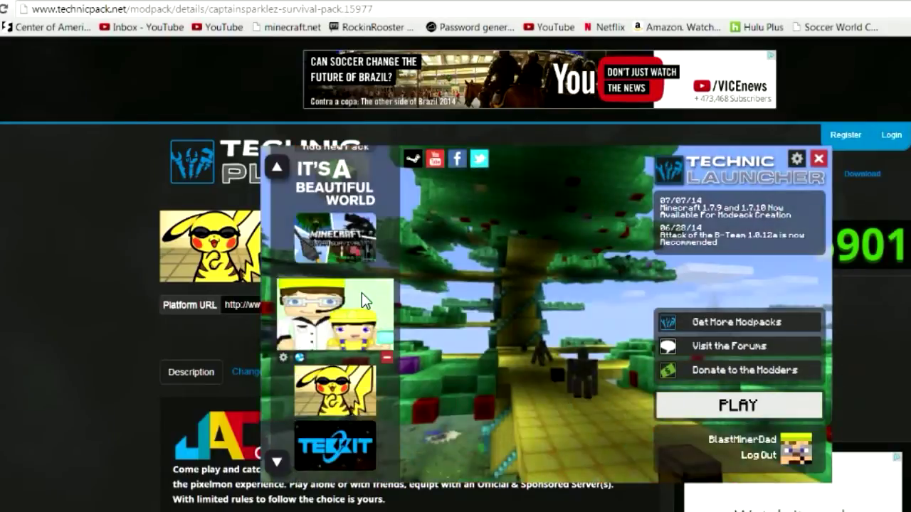
click(328, 369)
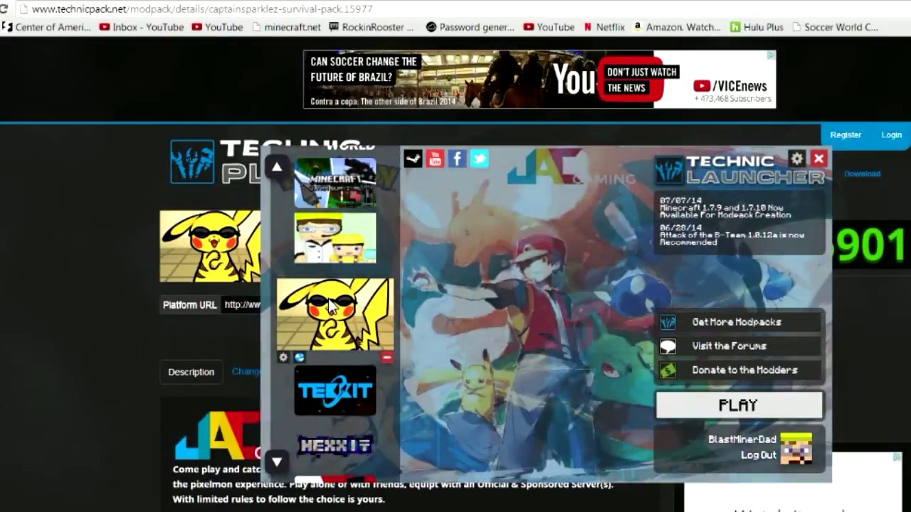
click(703, 406)
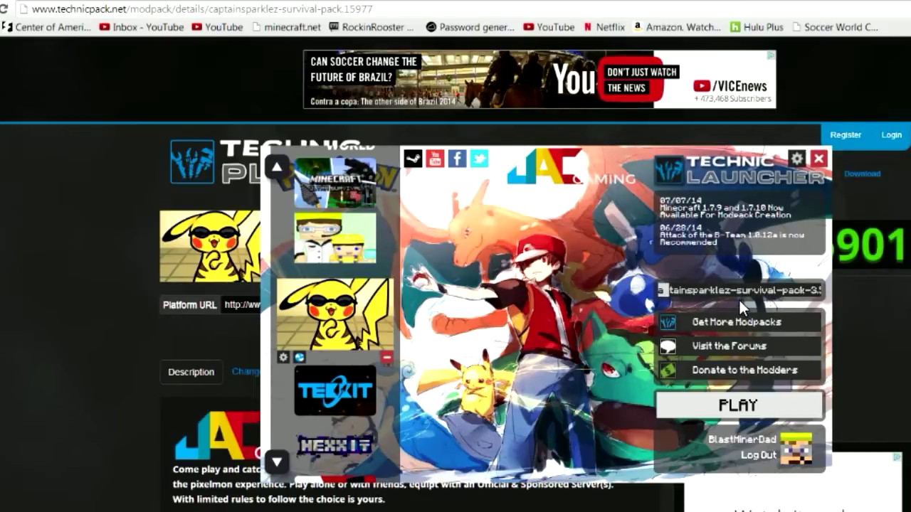
Step: Highlight 'captain' in the pack name field, then return to the Technic Platform website
key(Home)
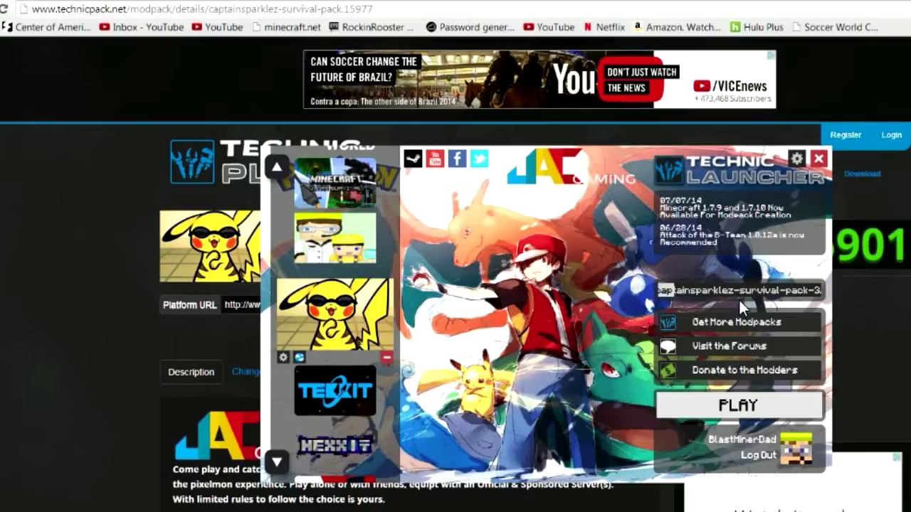
key(shift+Right)
key(shift+Right)
key(shift+Right)
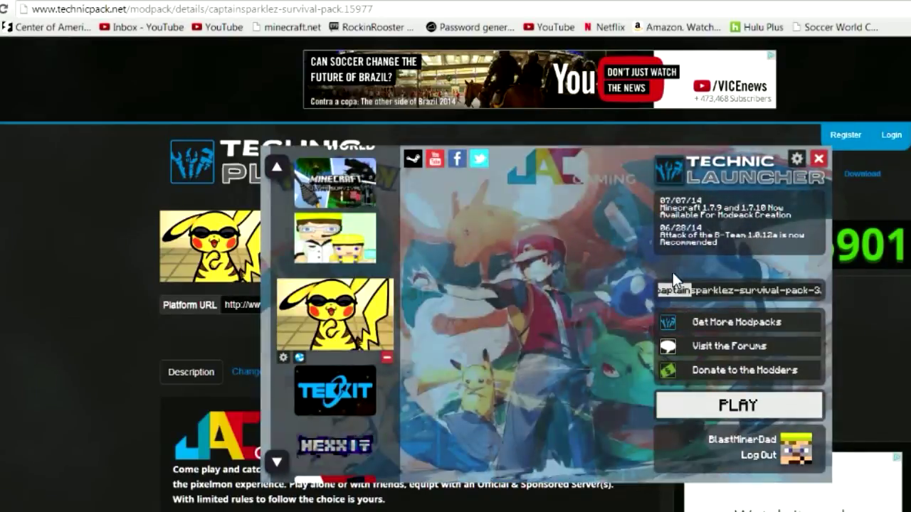
key(shift+Right)
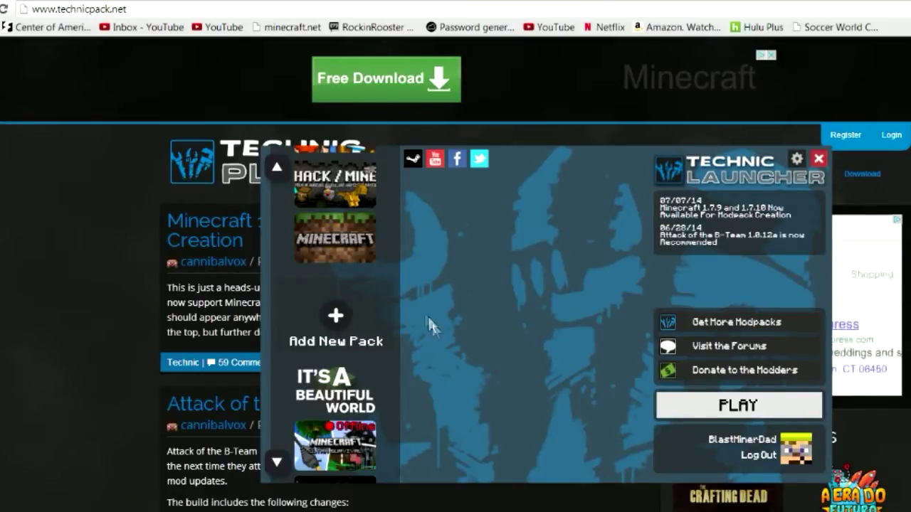
scroll(381, 285, down, 2)
scroll(380, 287, up, 2)
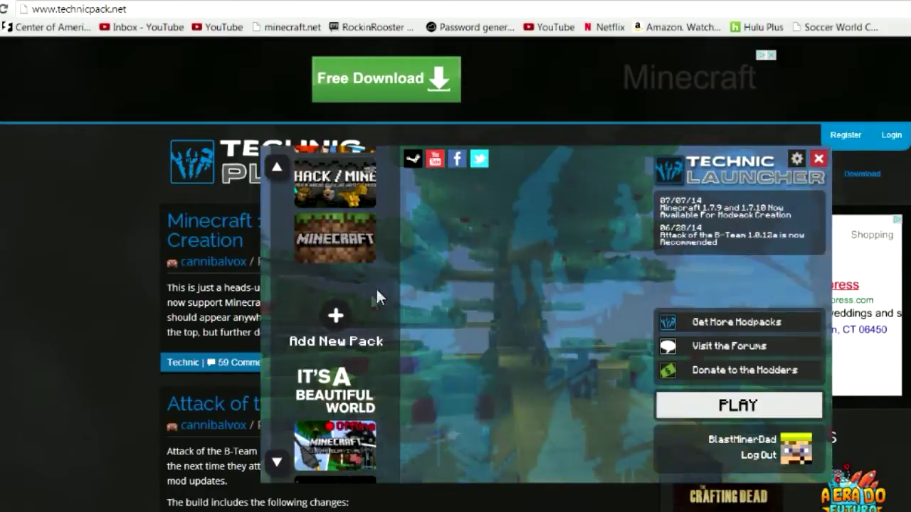
click(113, 296)
Step: Search the Browse Modpacks listing for 'build3rs'
mouse_move(751, 181)
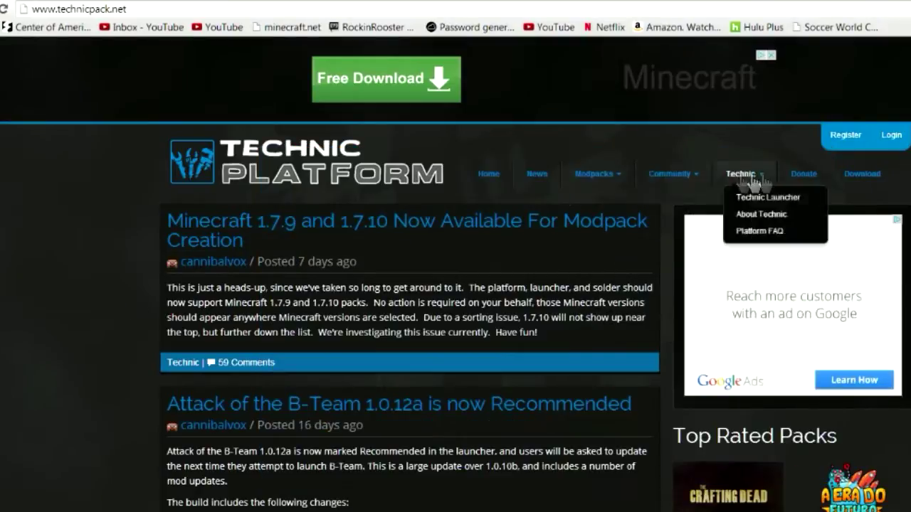
mouse_move(588, 178)
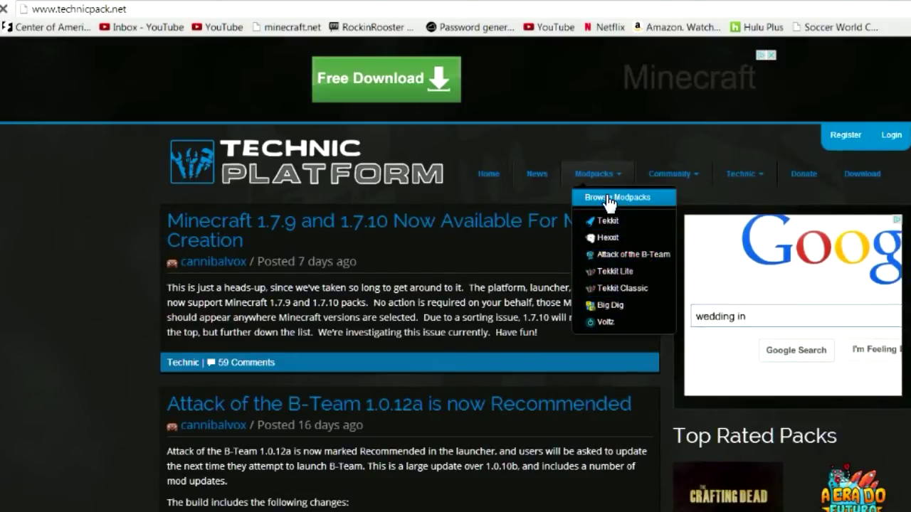
click(598, 324)
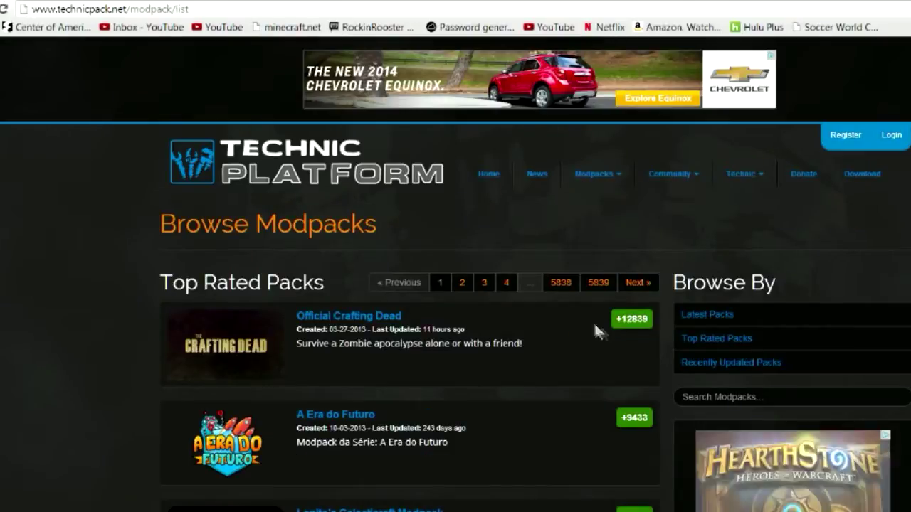
click(704, 396)
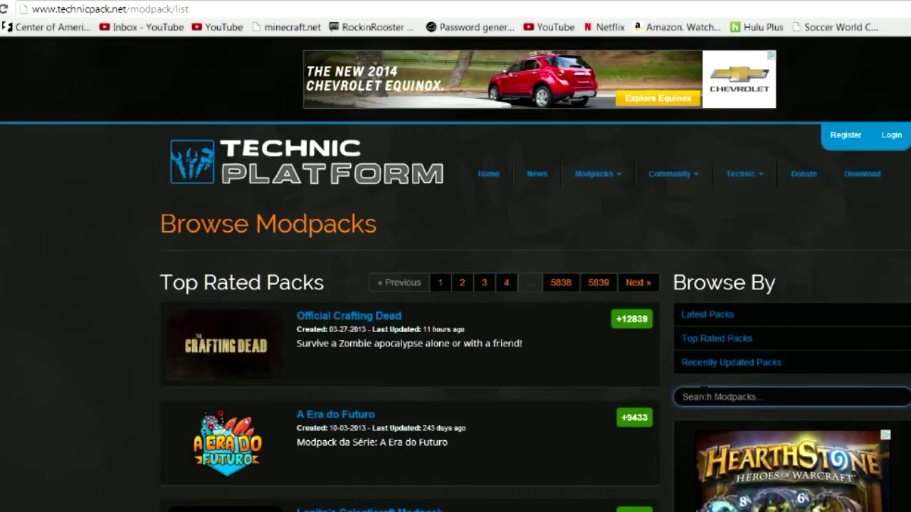
text(b)
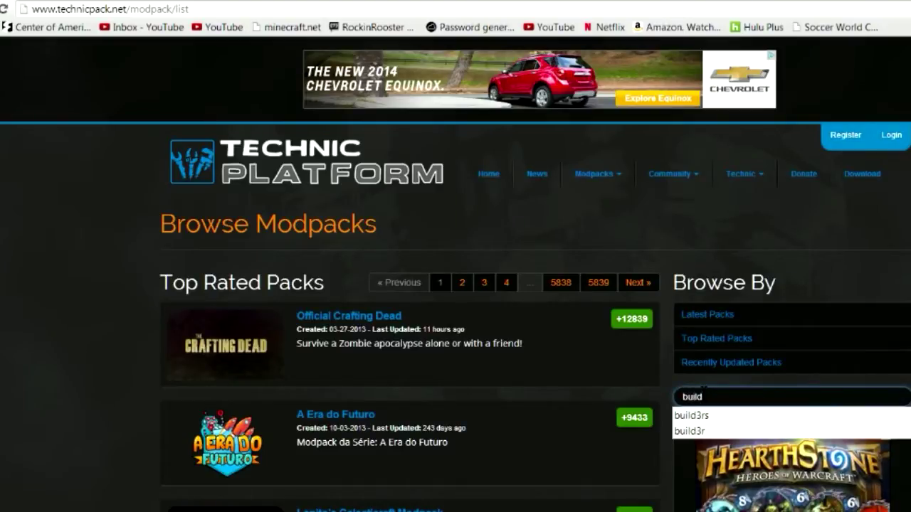
text(uild)
key(Down)
key(Return)
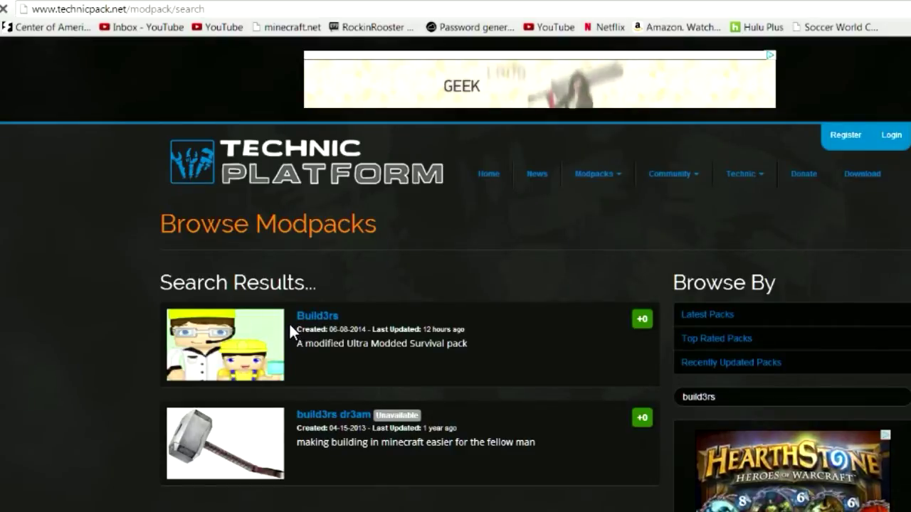
Step: Open the Build3rs result and copy its Platform URL
click(327, 317)
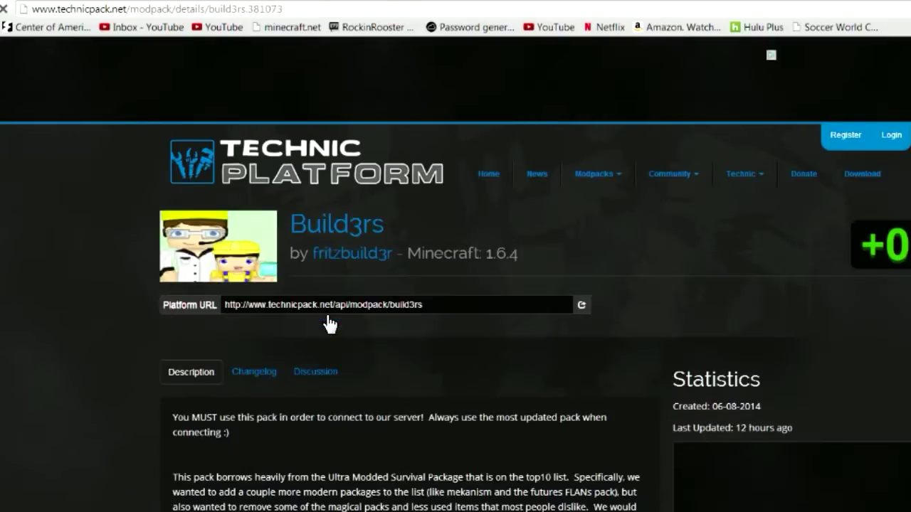
drag(267, 305, 400, 306)
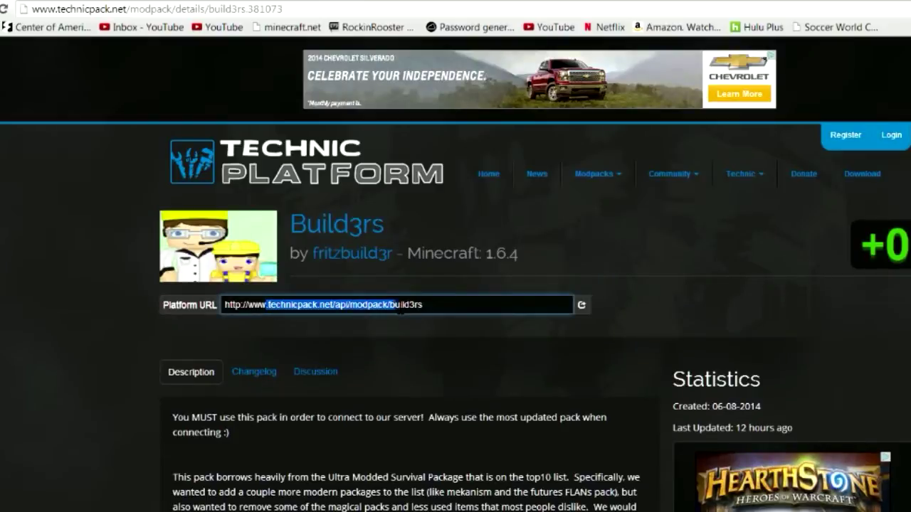
click(400, 306)
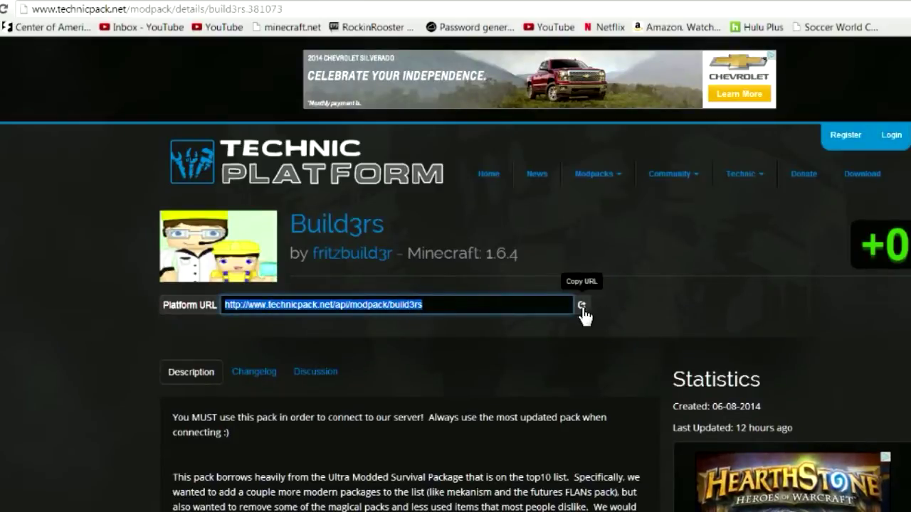
click(582, 307)
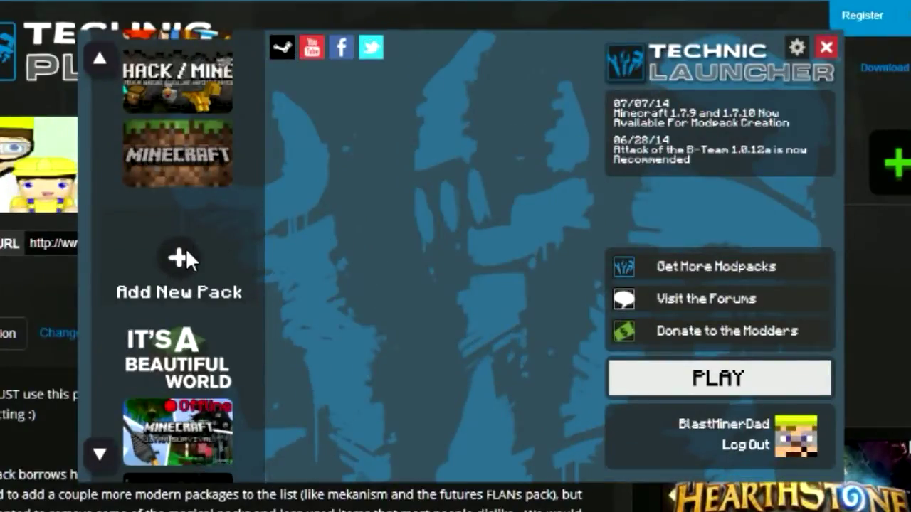
Step: Paste the Build3rs platform URL into a new Add New Pack prompt
click(179, 258)
click(289, 262)
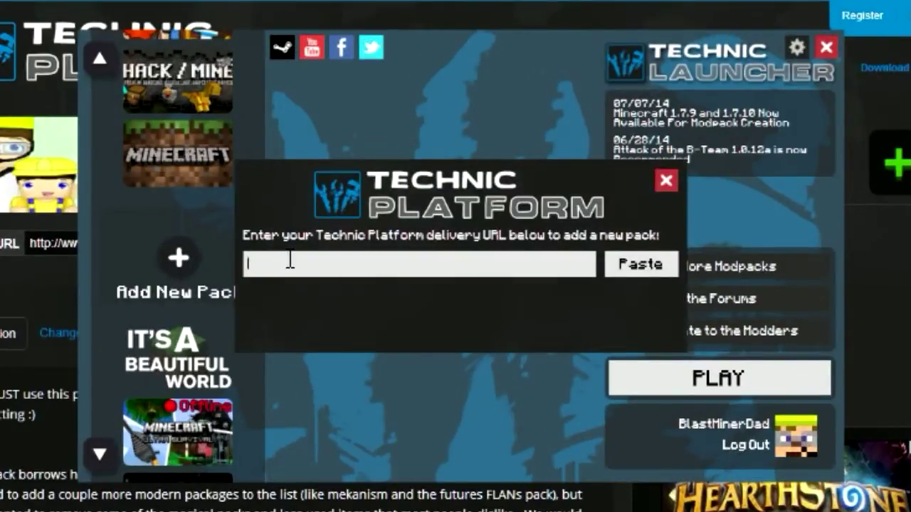
click(642, 265)
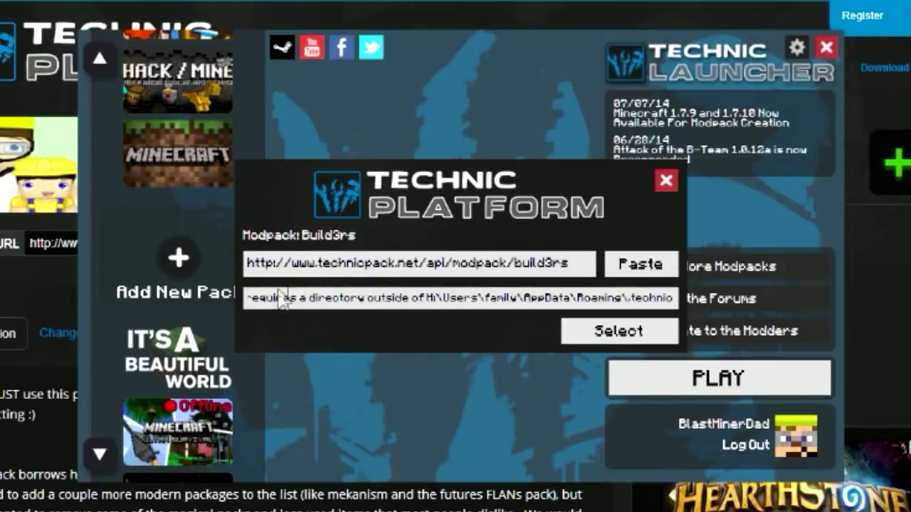
Step: Inspect the default .technic install path and open the folder chooser for a different folder
drag(267, 298, 247, 299)
drag(346, 298, 673, 298)
key(End)
shift+click(478, 299)
click(643, 301)
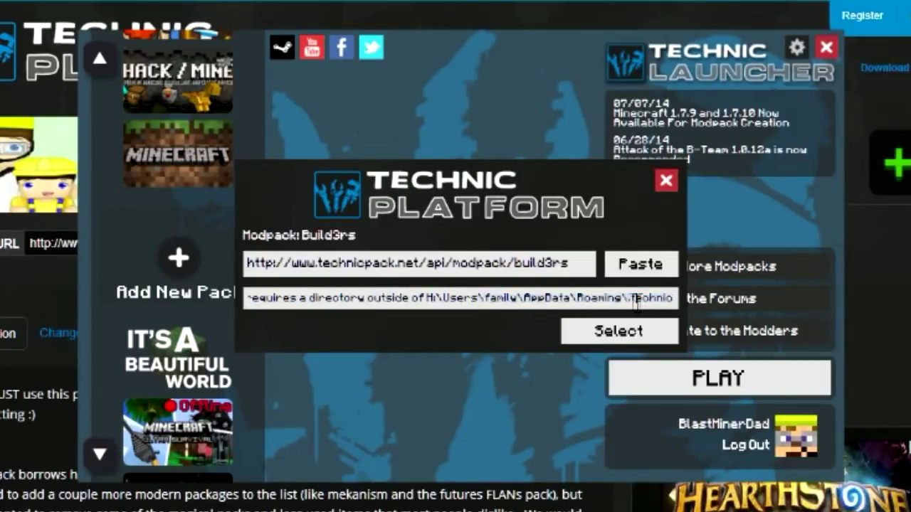
double_click(640, 298)
click(644, 298)
click(618, 332)
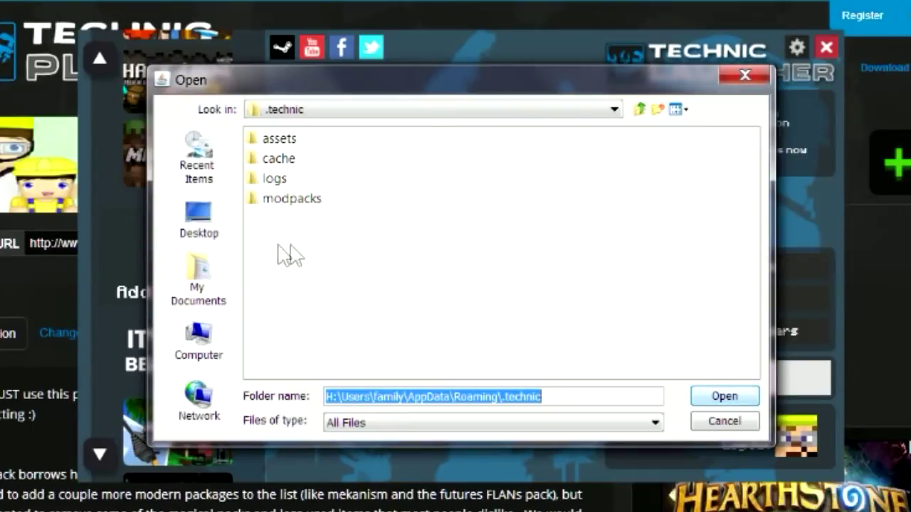
Step: Create a Desktop folder 'fritzbuild3r' as the install location and add the Build3rs pack
click(210, 231)
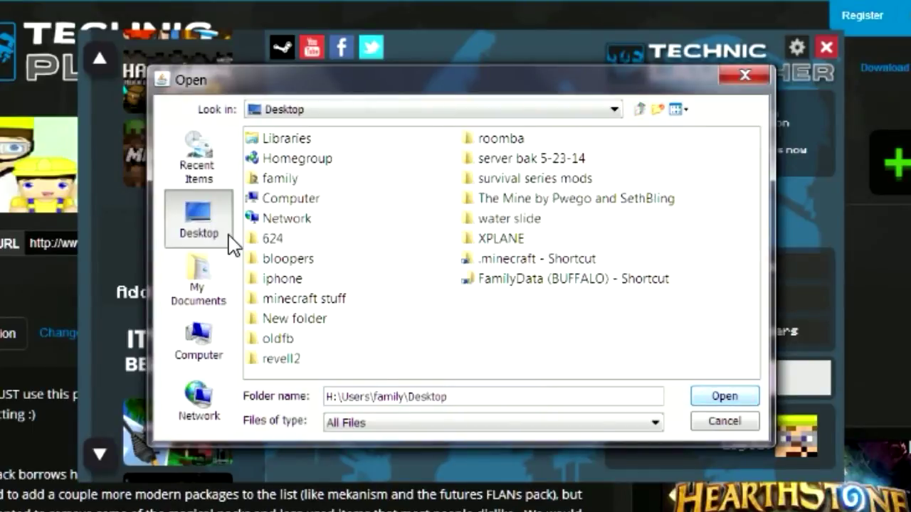
click(655, 110)
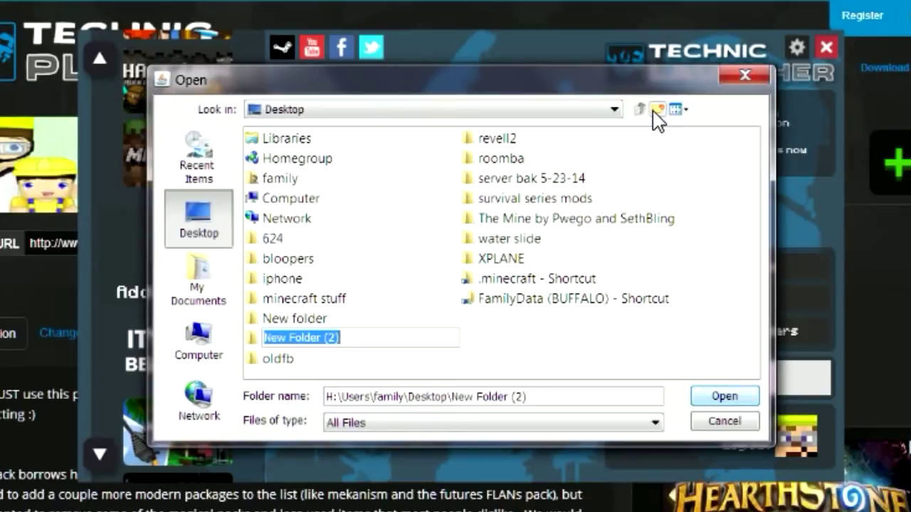
text(fritzbuild3r)
key(Return)
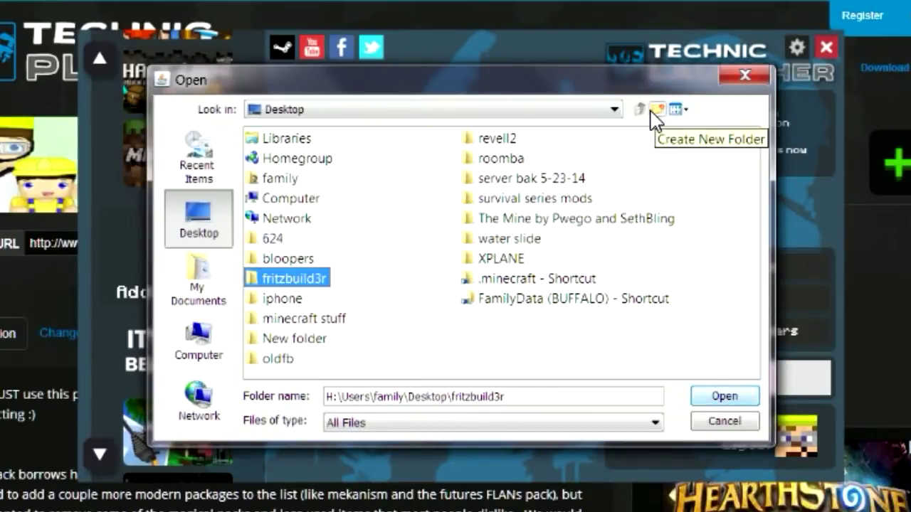
click(712, 402)
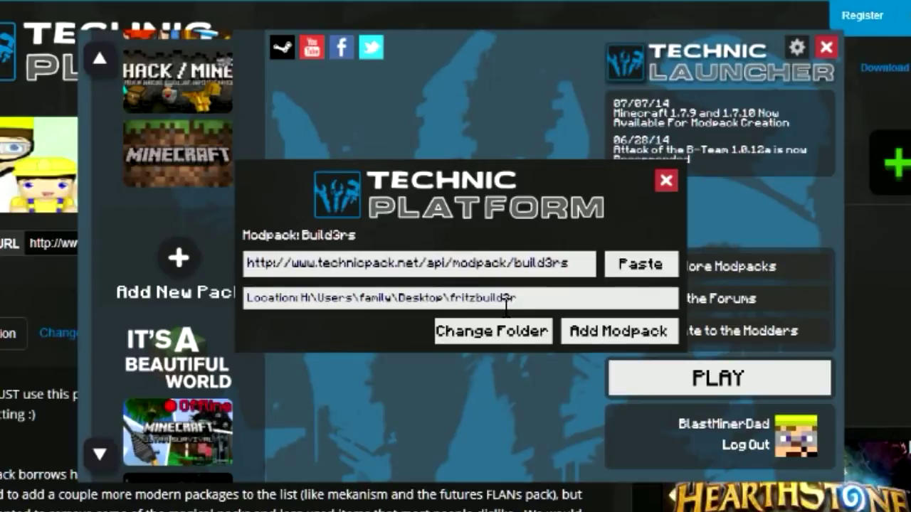
click(615, 338)
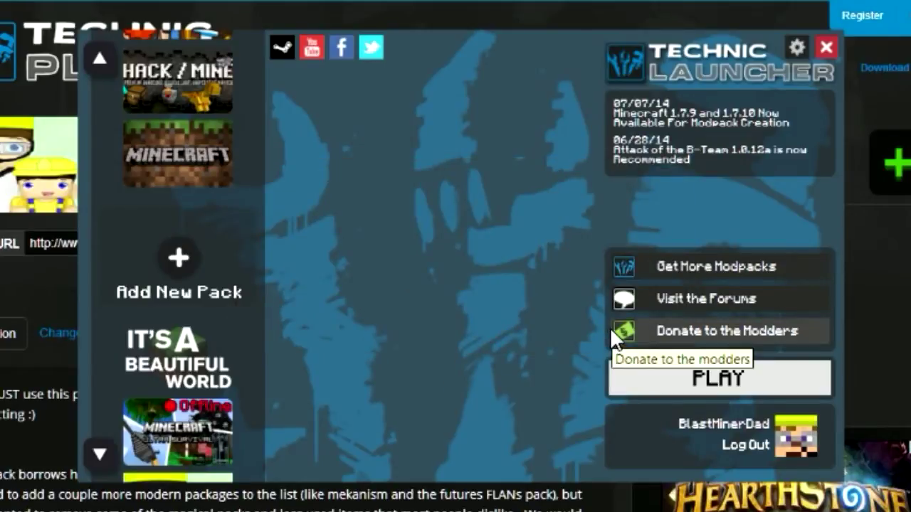
Step: Scroll the modpack list to settle on the yellow-hat Build3rs pack
scroll(217, 228, down, 3)
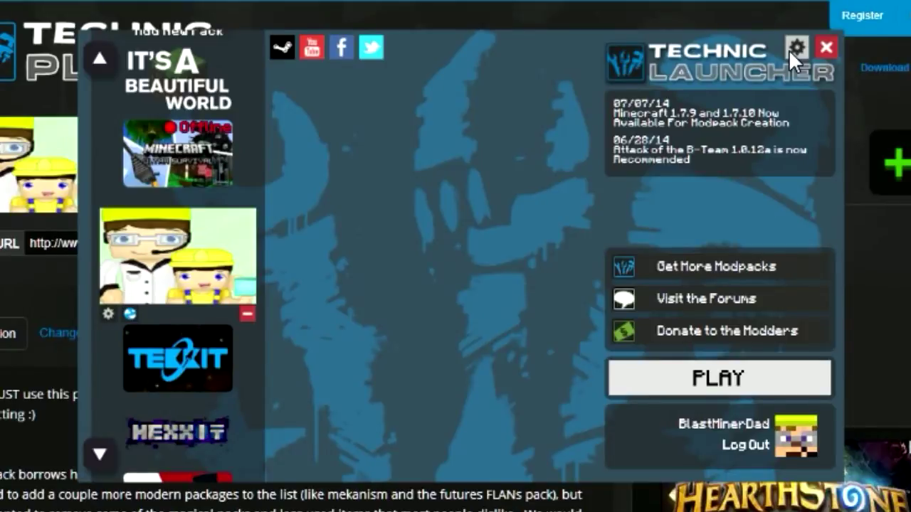
scroll(245, 191, up, 1)
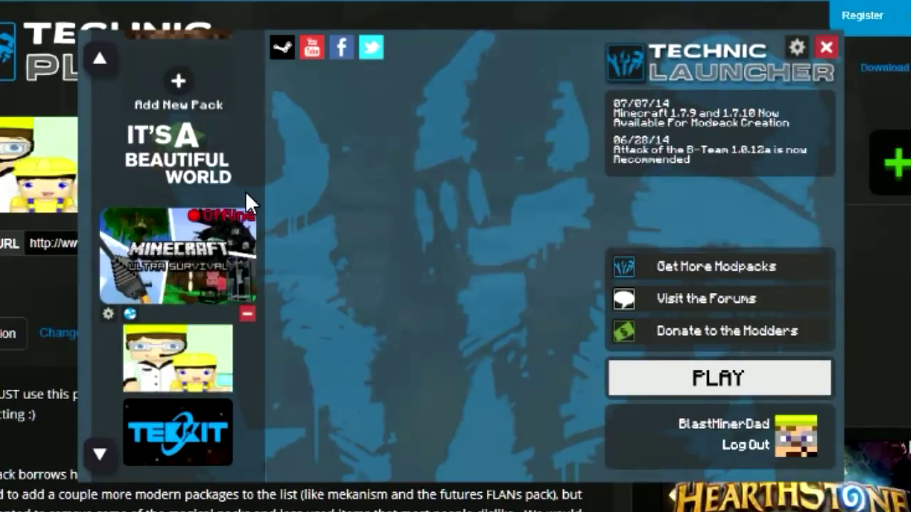
scroll(228, 203, down, 1)
scroll(213, 228, up, 1)
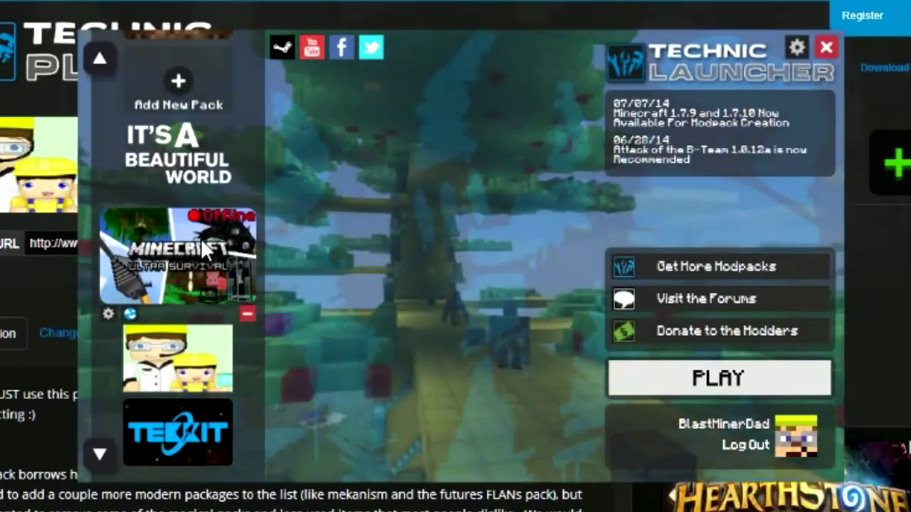
scroll(202, 246, down, 1)
scroll(199, 253, up, 1)
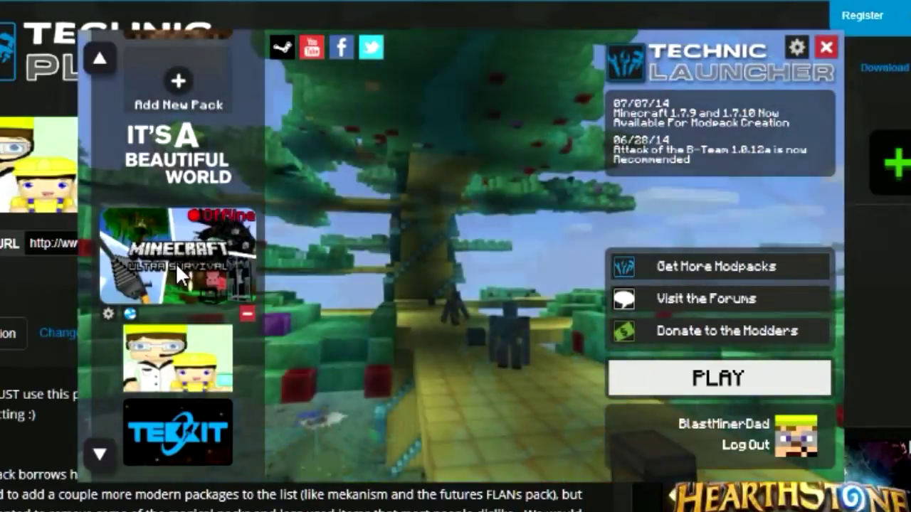
scroll(176, 262, down, 2)
scroll(178, 271, up, 1)
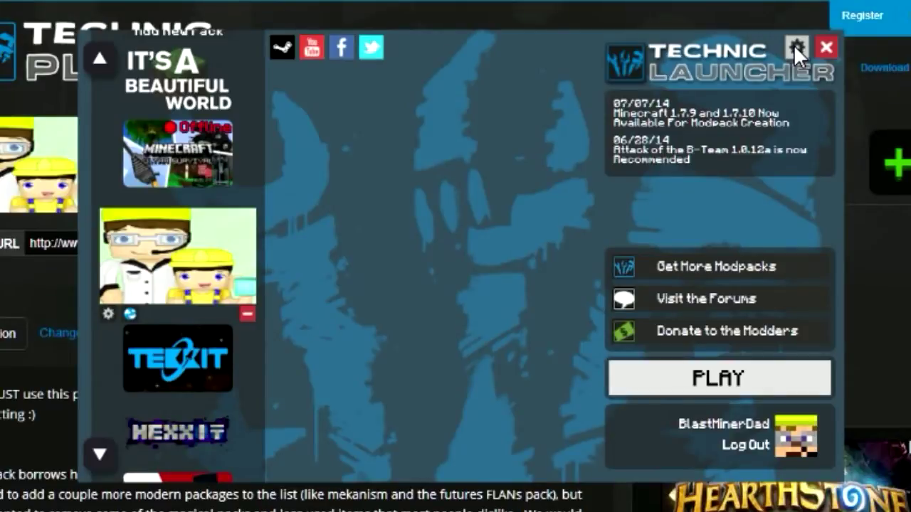
Step: Set the launcher's memory allocation to 2 GB in the options and save
click(797, 46)
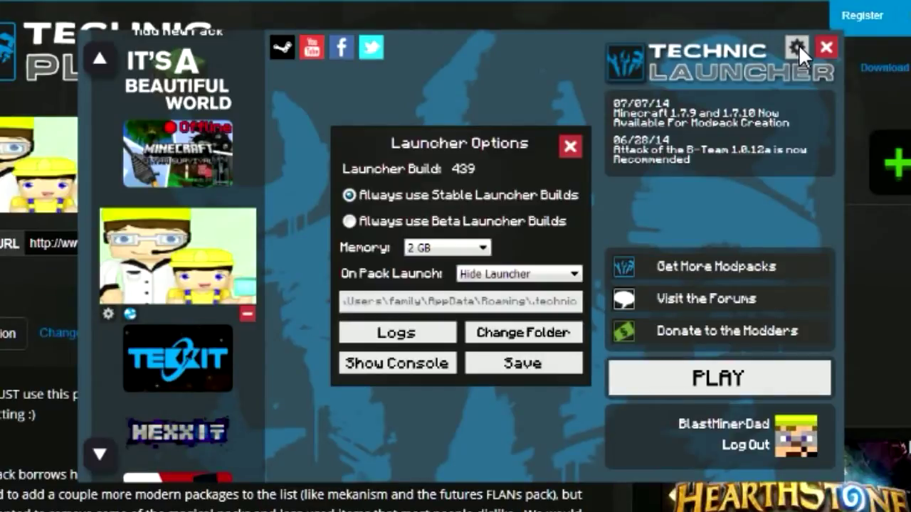
click(482, 248)
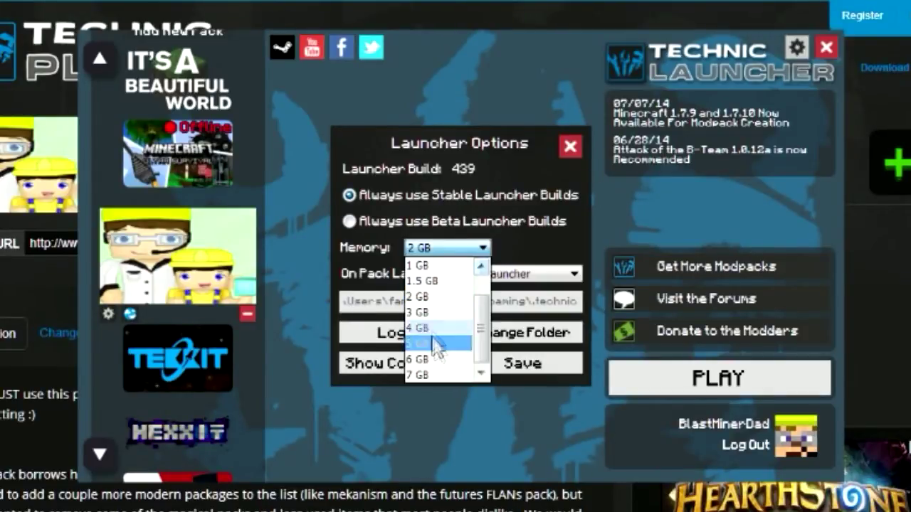
click(431, 296)
click(528, 364)
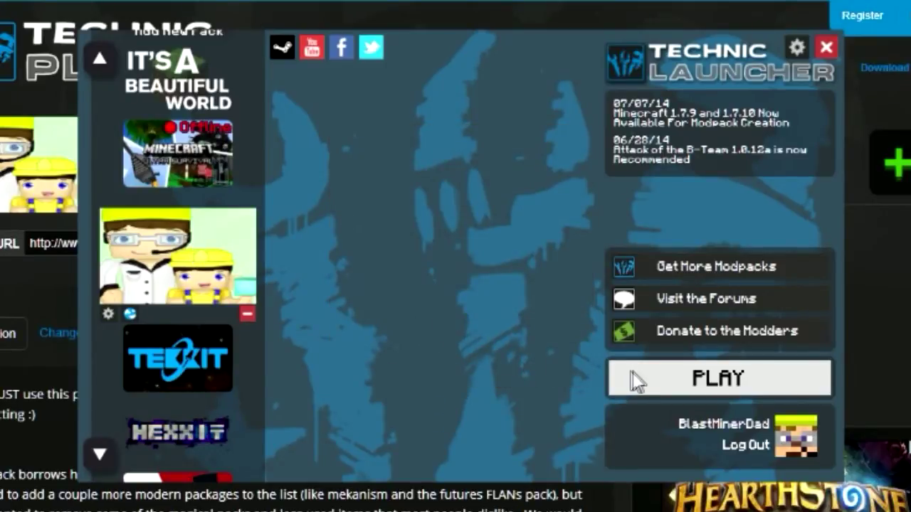
Step: Play the Build3rs pack, downloading it and starting Minecraft 1.6.4 with 83 mods
scroll(182, 260, down, 1)
scroll(182, 256, up, 2)
scroll(182, 256, down, 2)
scroll(181, 255, up, 1)
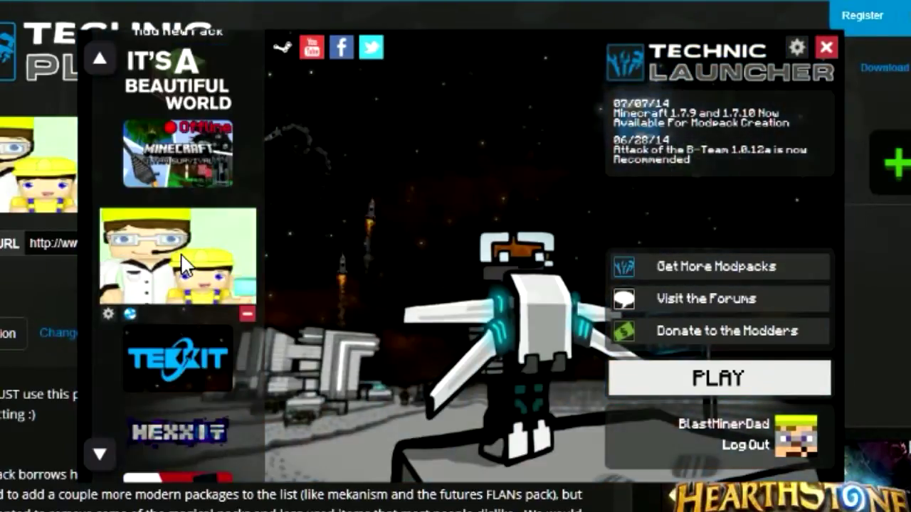
scroll(181, 262, down, 1)
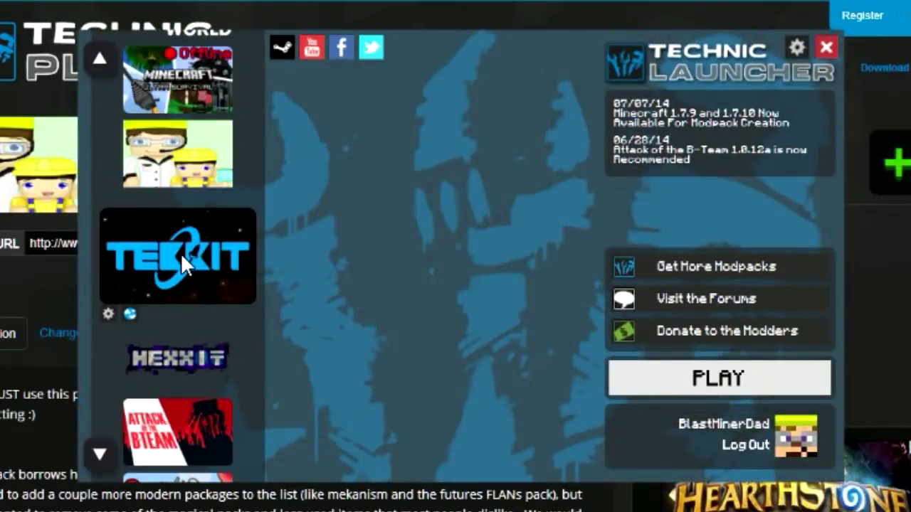
scroll(183, 260, up, 1)
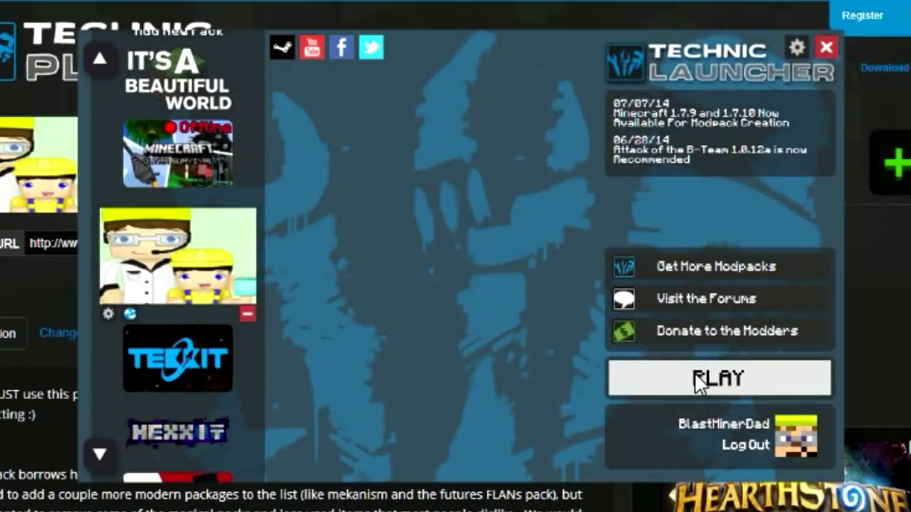
click(717, 379)
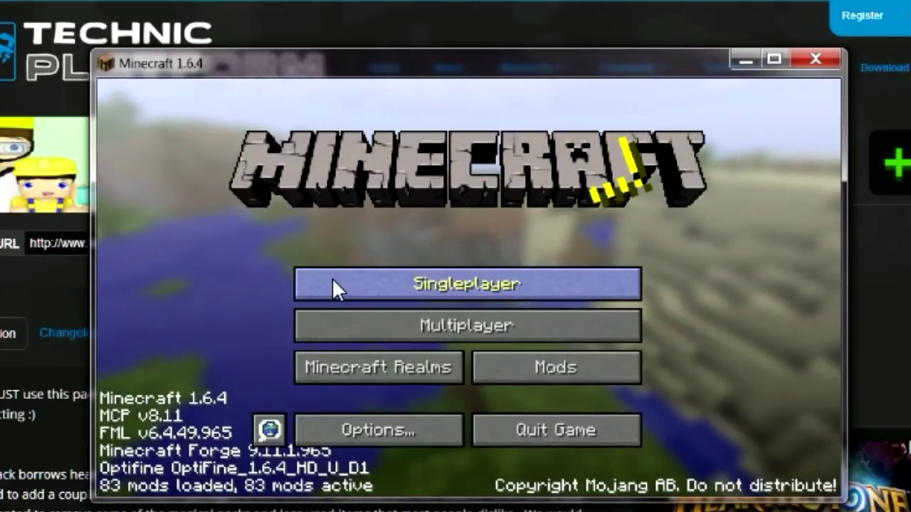
Step: Join the Fritzbuild3r Modded Server from the Multiplayer server list
click(337, 325)
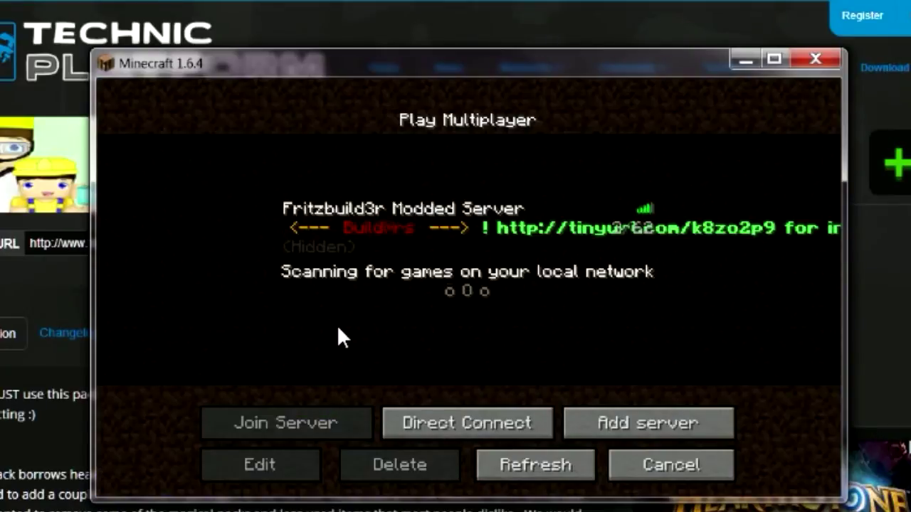
click(350, 233)
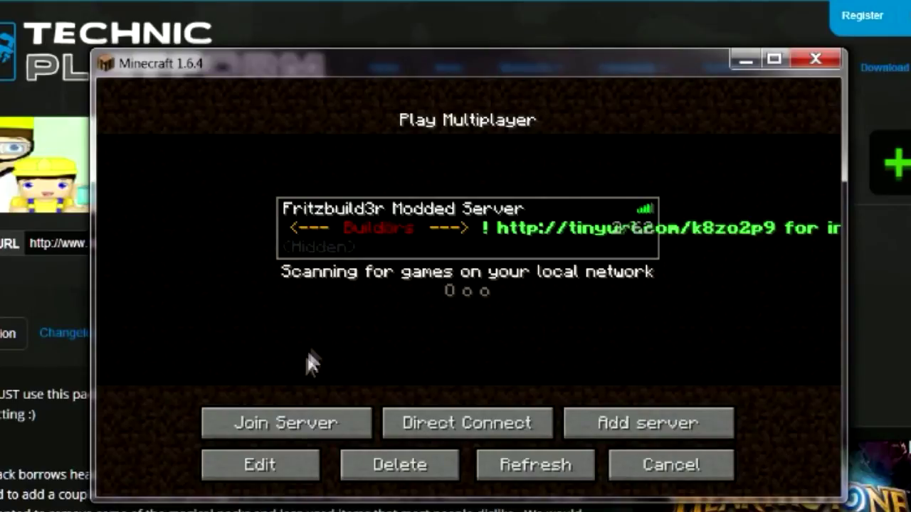
click(277, 421)
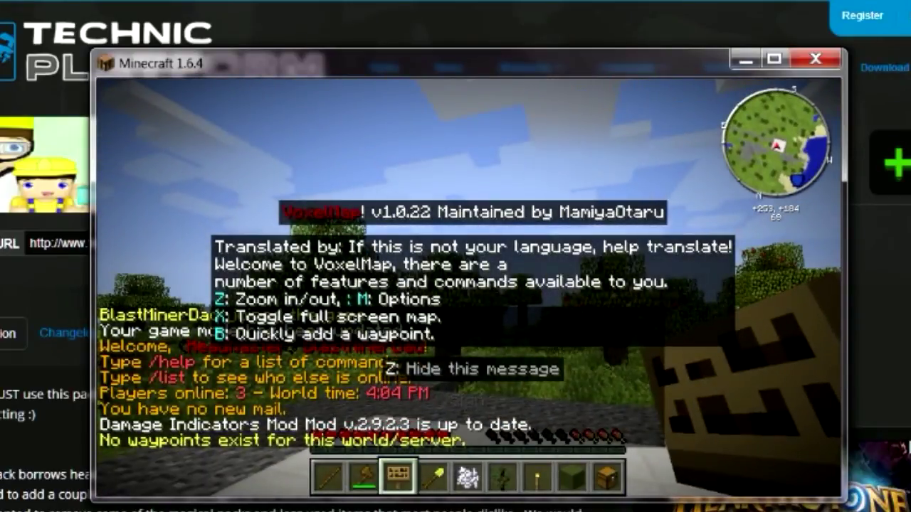
Step: Dismiss the VoxelMap welcome message and check the inventory twice
key(z)
key(e)
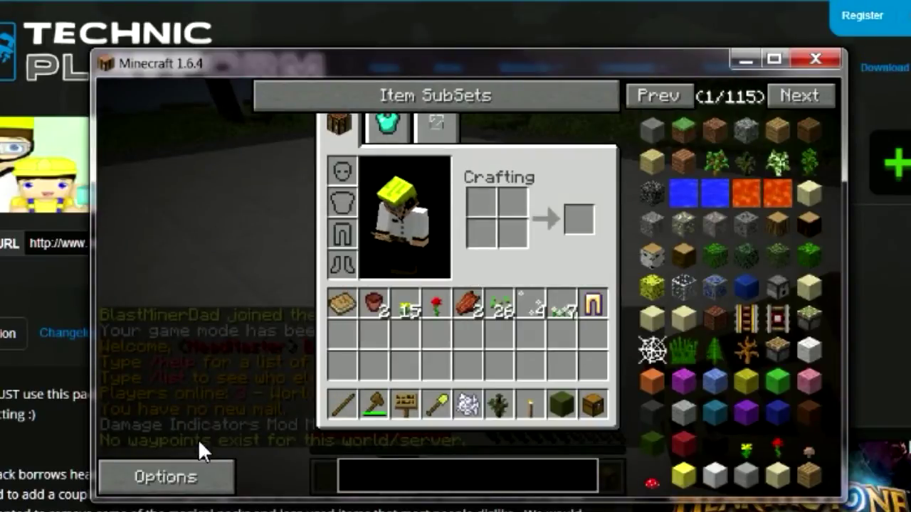
key(e)
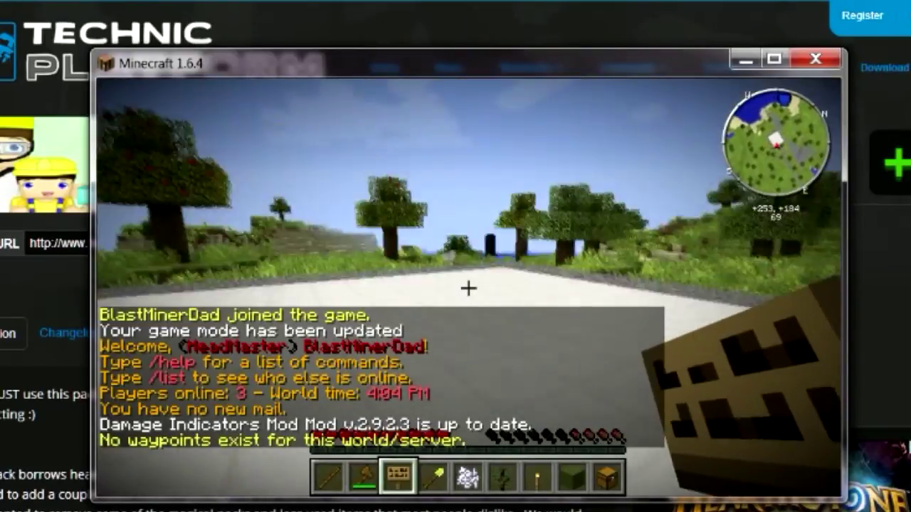
key(e)
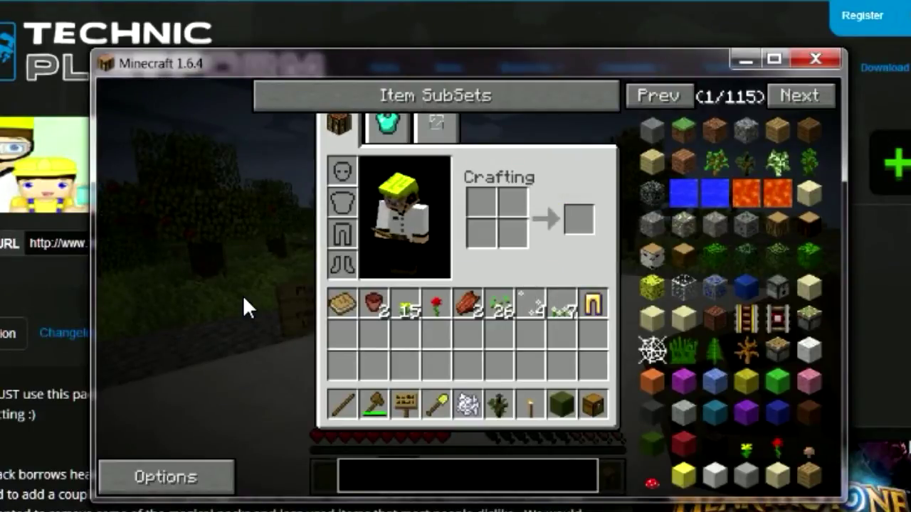
key(e)
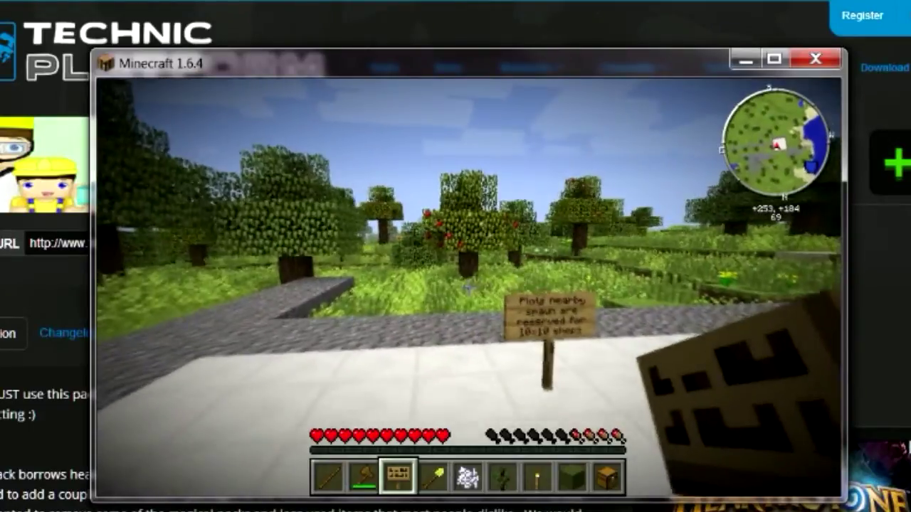
Step: Walk around the grassy field and cobblestone path near the sign
key(s)
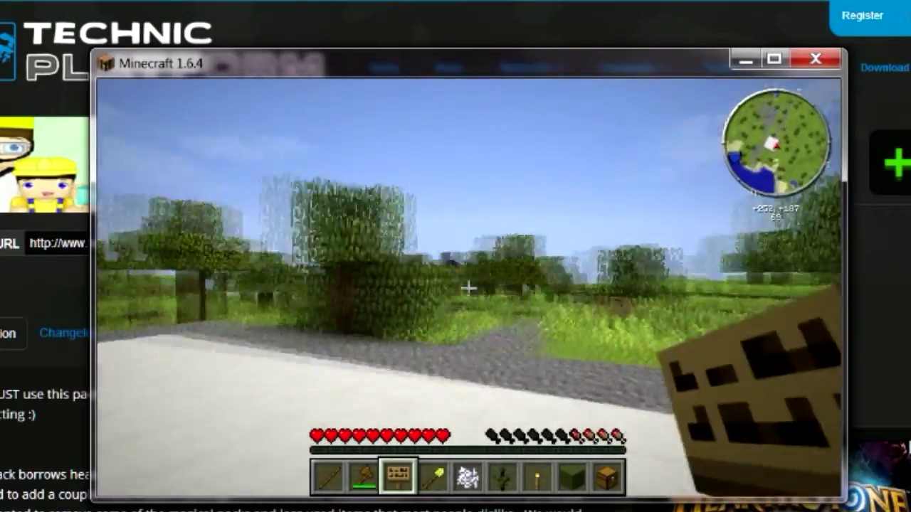
key(w)
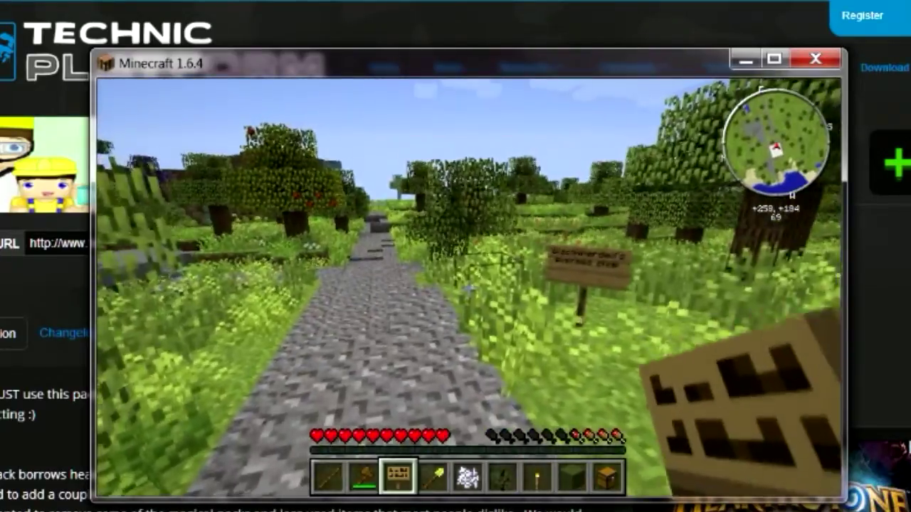
key(w)
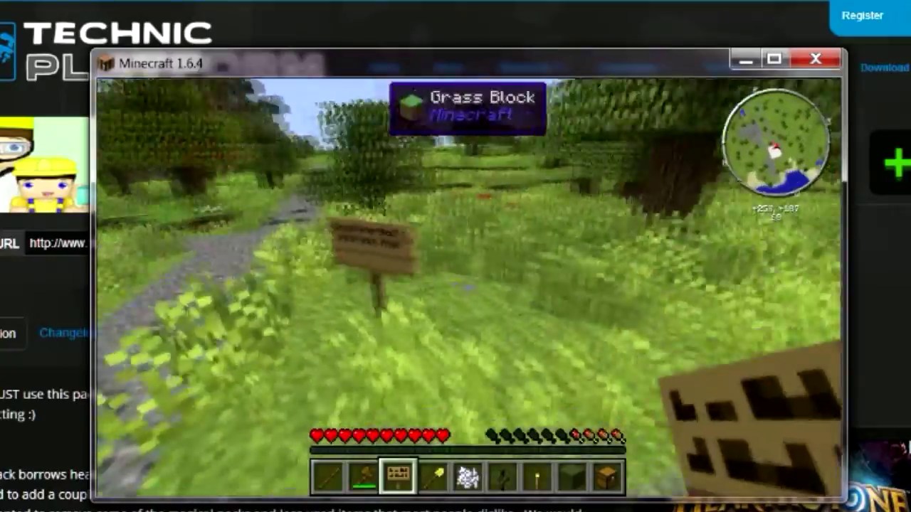
key(w)
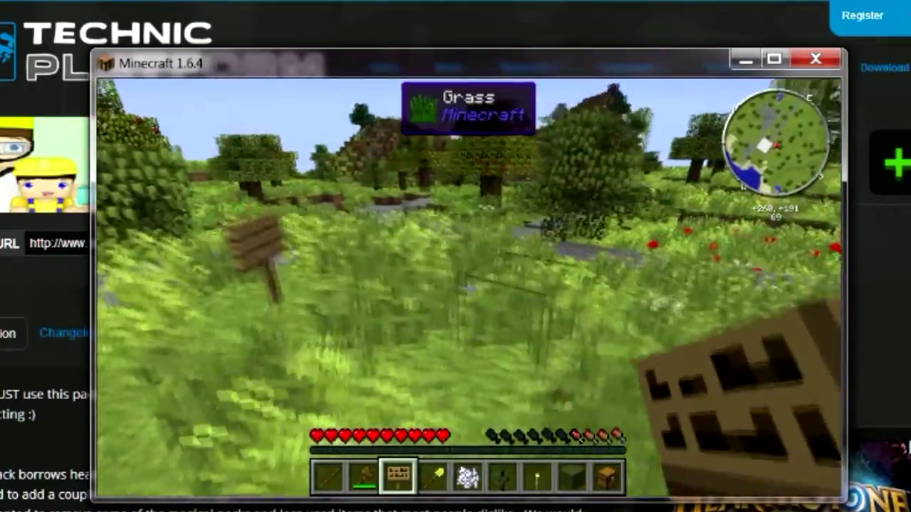
key(w)
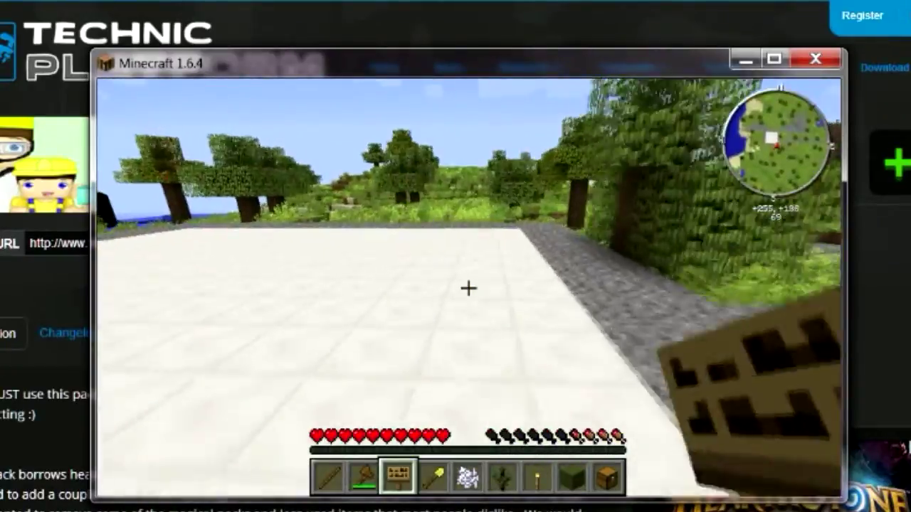
key(w)
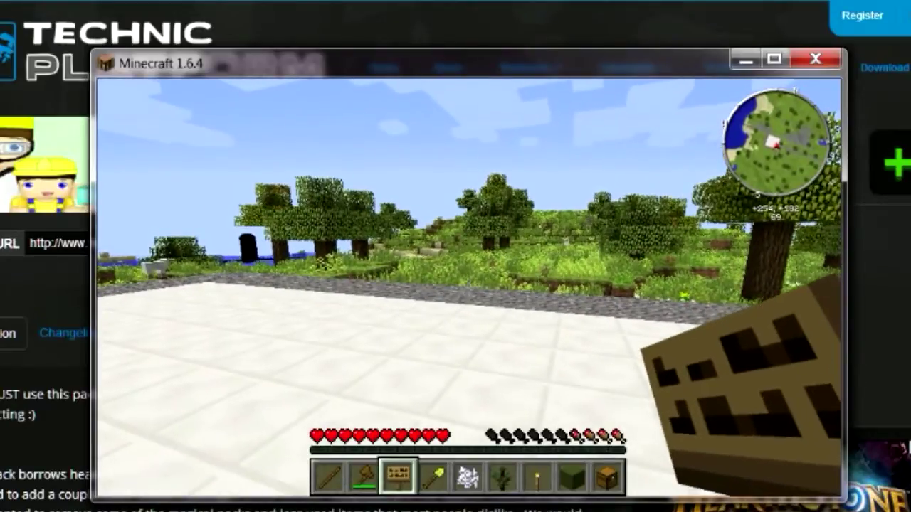
Step: Send the /spawn chat command to teleport to the server spawn
key(slash)
text(spawn)
key(Return)
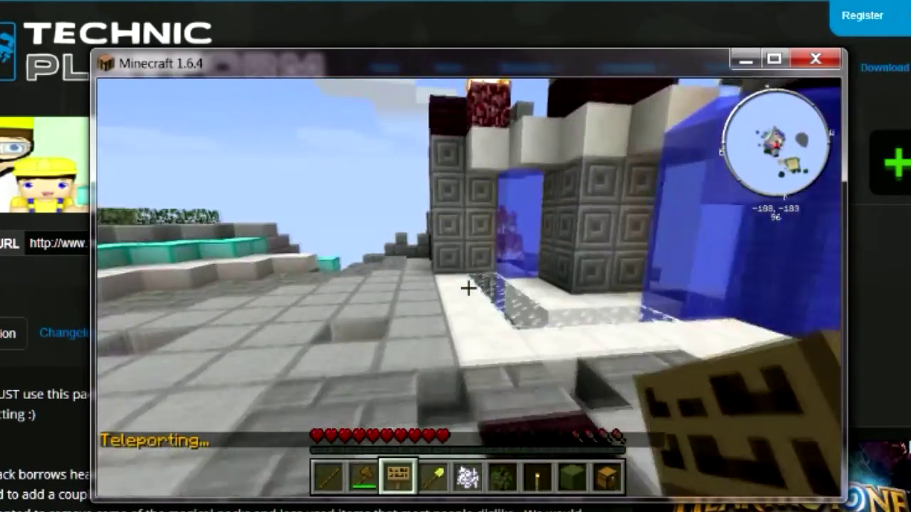
Step: Walk across the spawn platform to the portal arches and the "SIGN the BOOK!" sign
key(w)
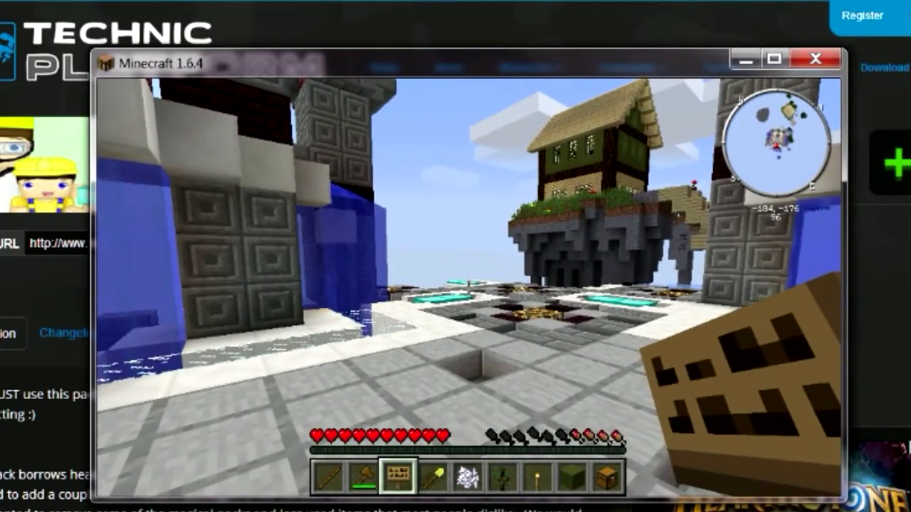
key(w)
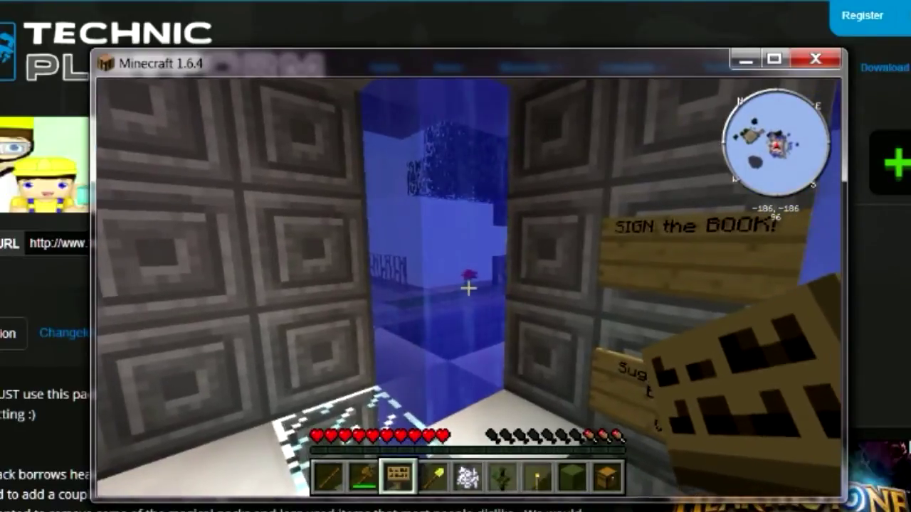
key(s)
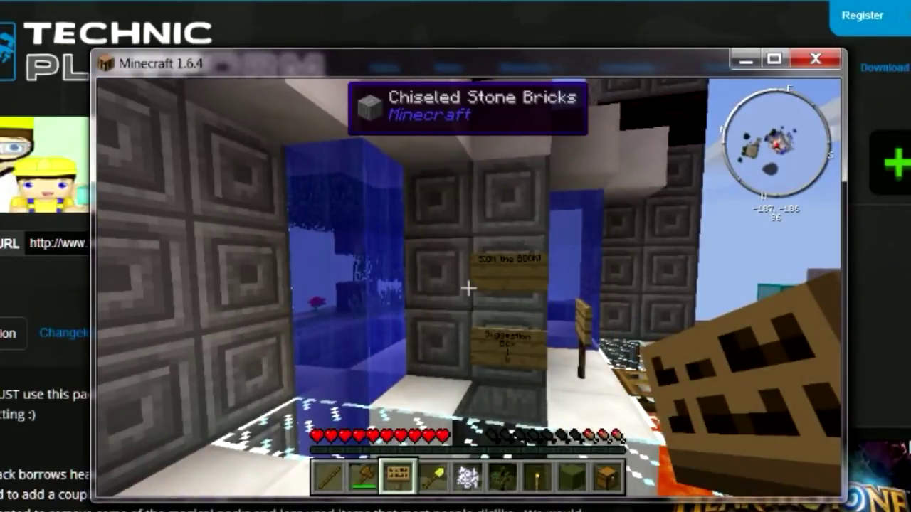